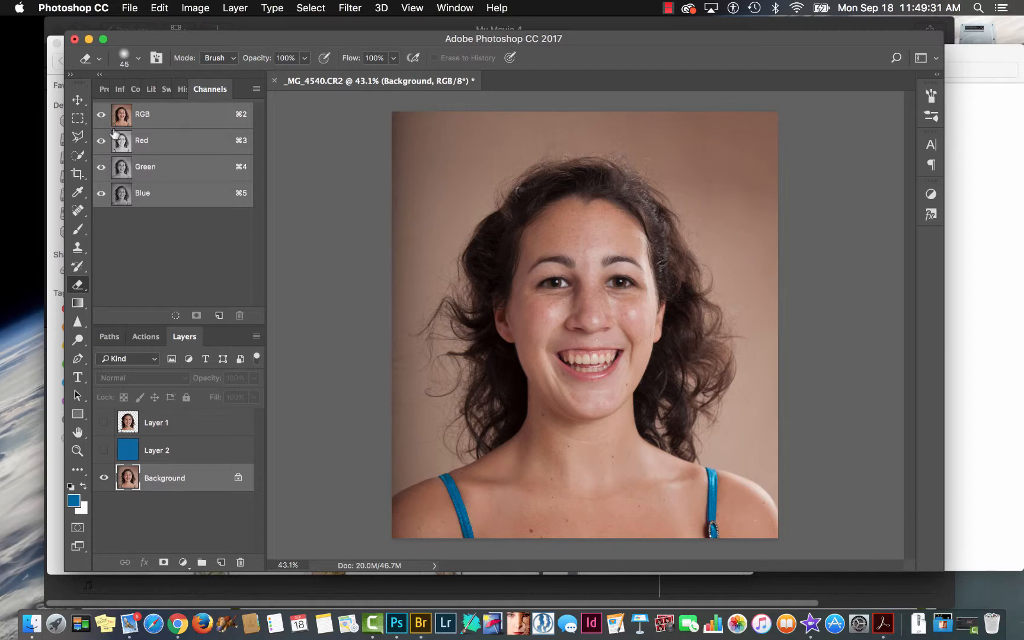
Compare the Red, Green and Blue channels one by one for contrast between the hair and the background.
click(147, 142)
click(154, 170)
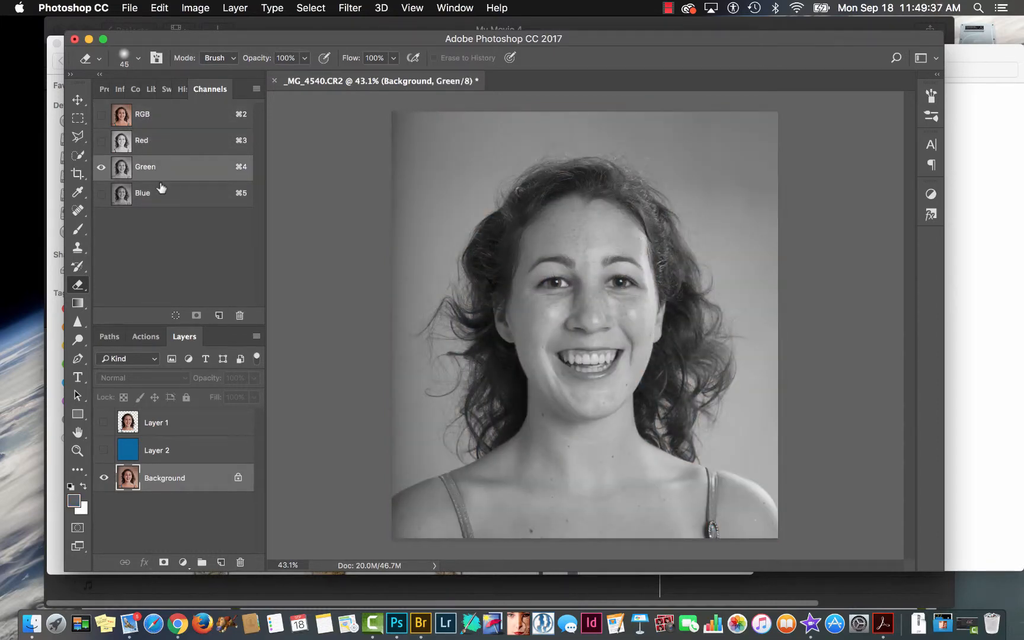
click(162, 194)
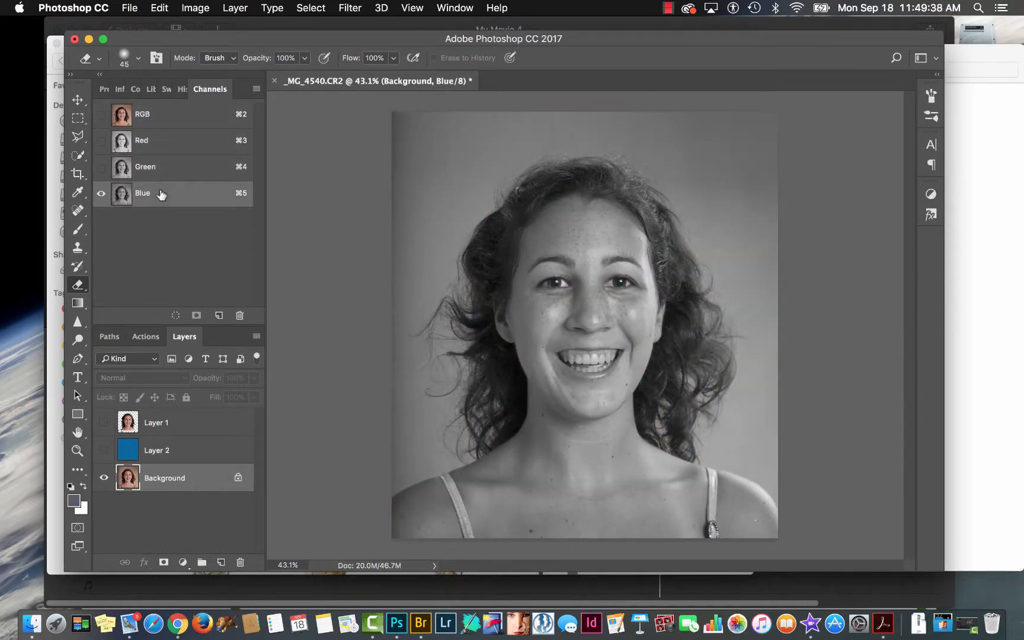
click(153, 140)
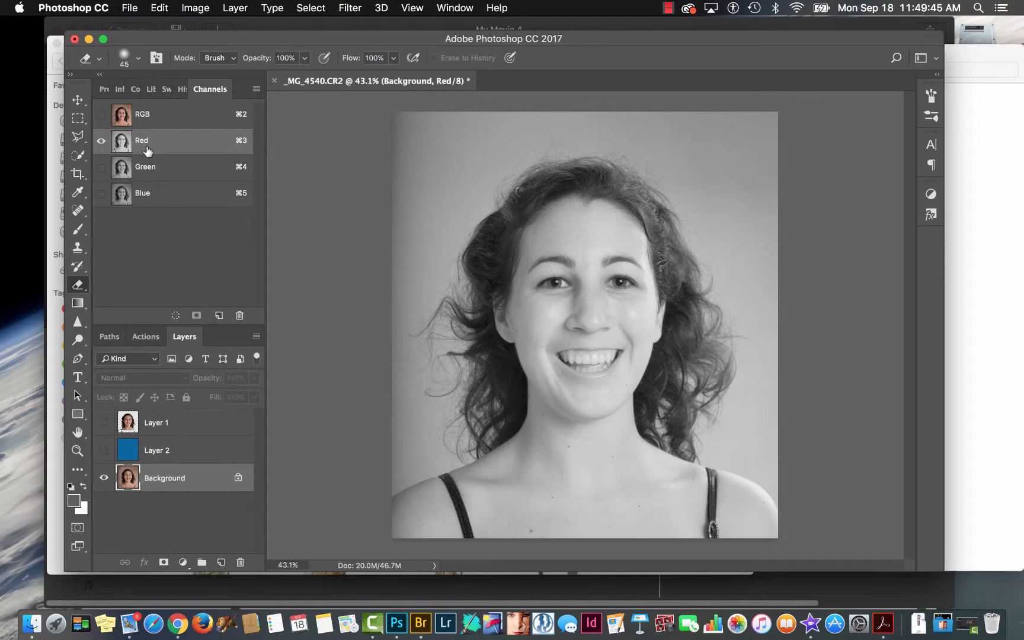
click(148, 169)
click(153, 201)
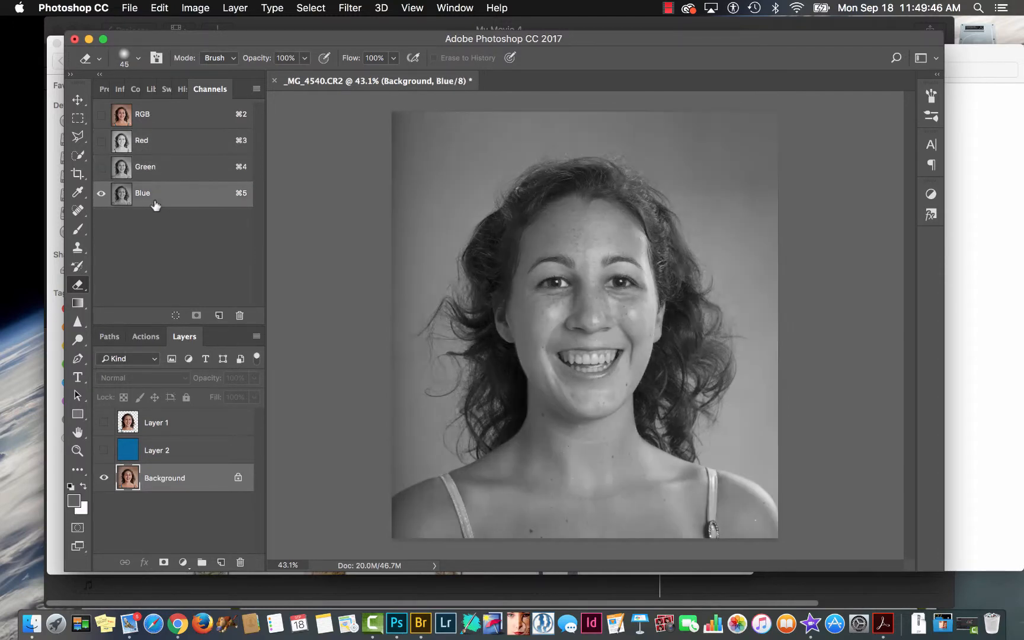
Duplicate the Red channel.
click(144, 142)
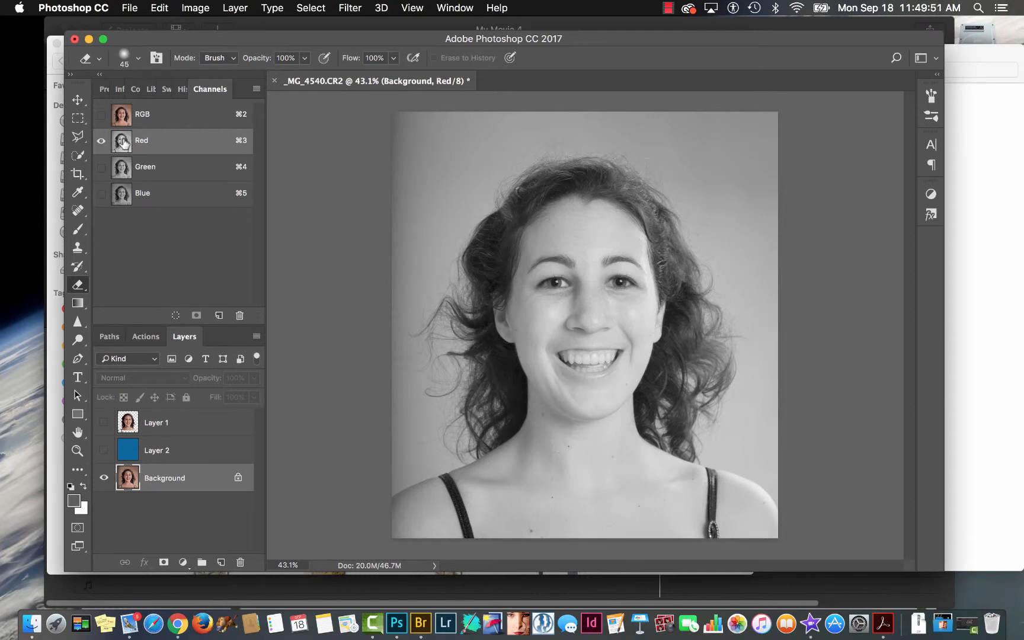
drag(123, 143, 219, 315)
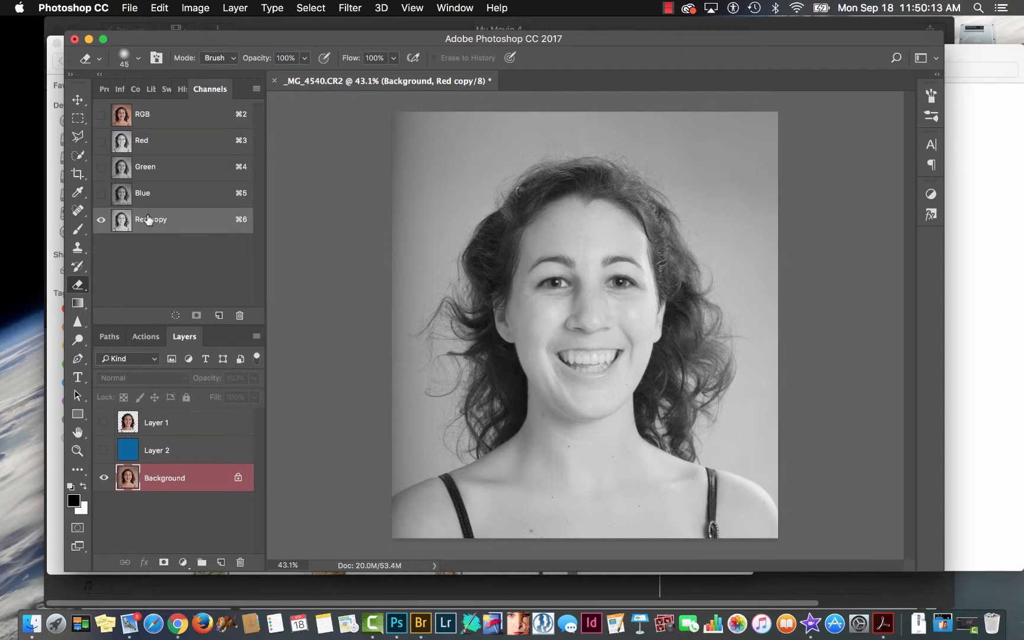
Apply Levels to the Red copy channel with input levels of 62, 0.78 and 161 to increase its contrast.
key(super+l)
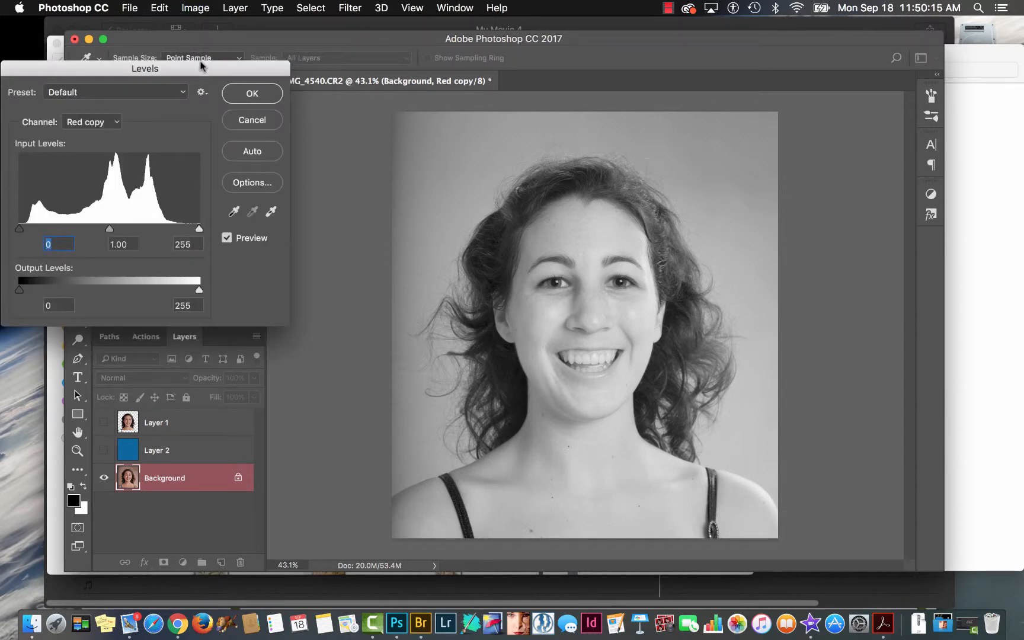
drag(202, 66, 273, 290)
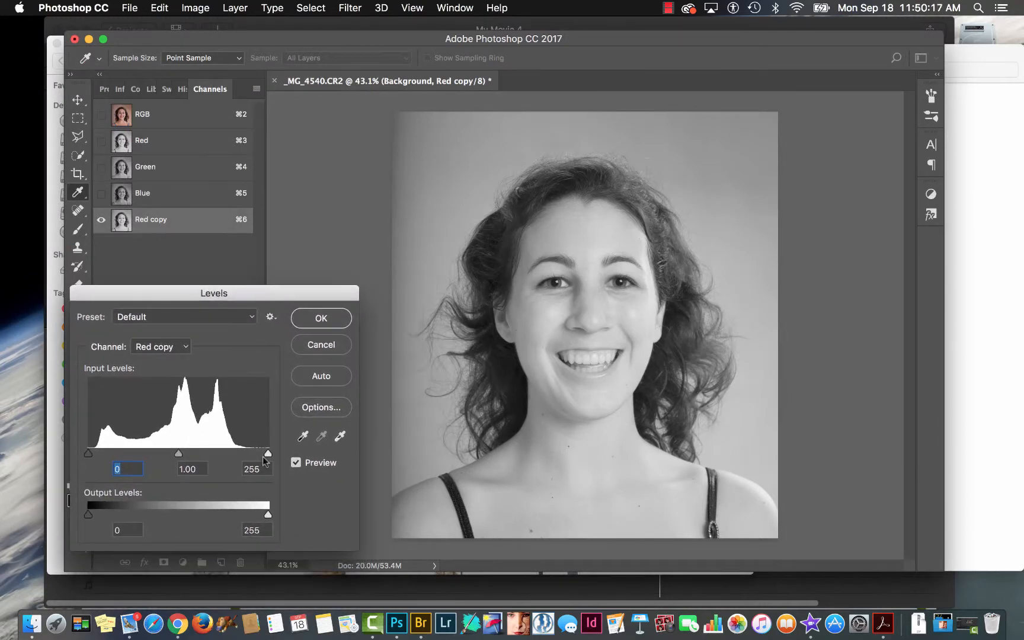
drag(268, 454, 226, 454)
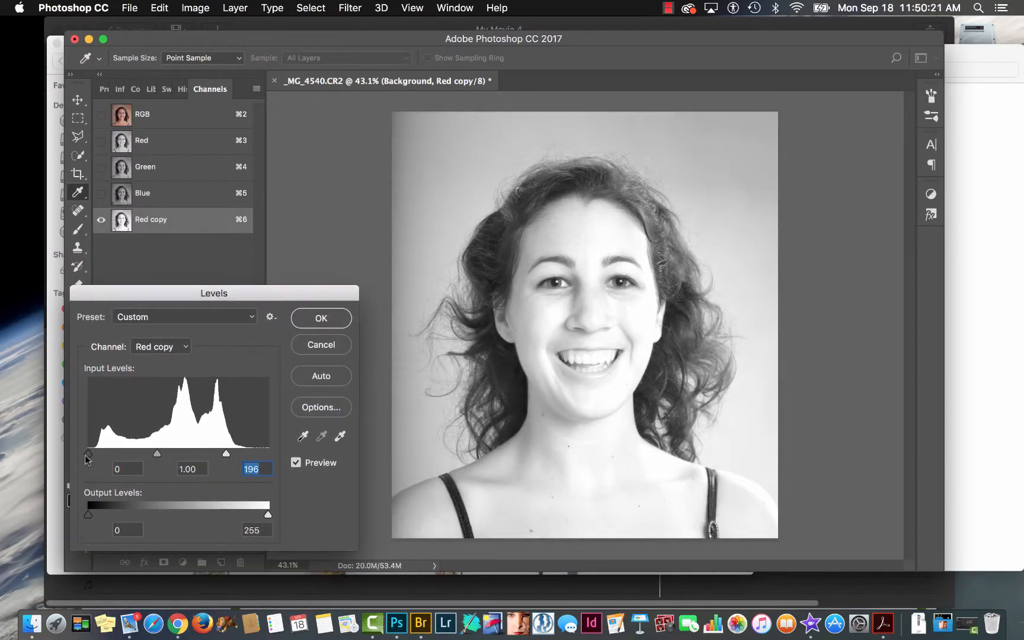
drag(87, 455, 120, 456)
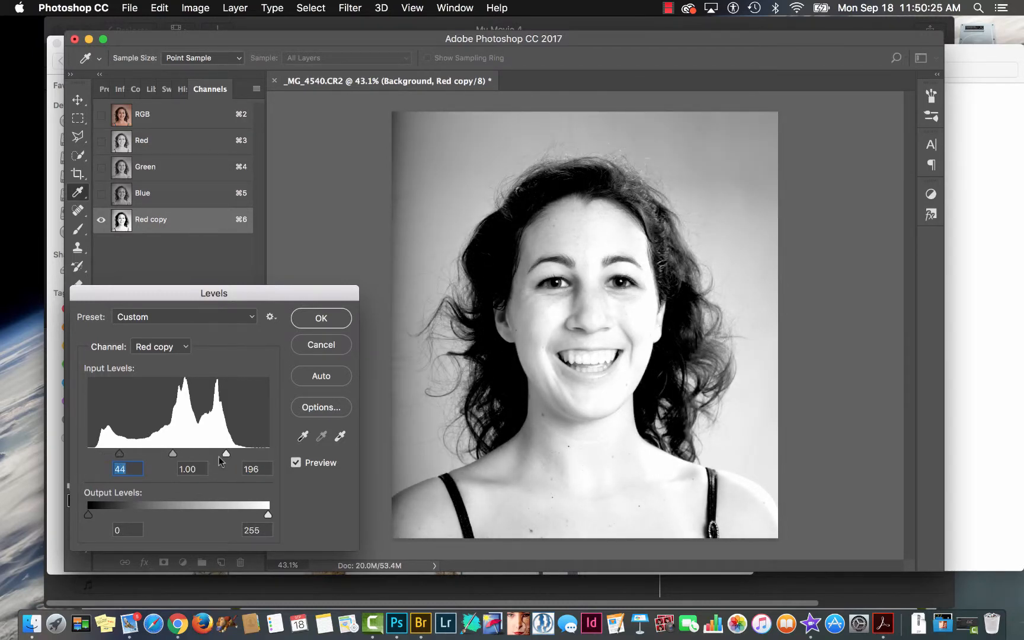
drag(224, 453, 202, 454)
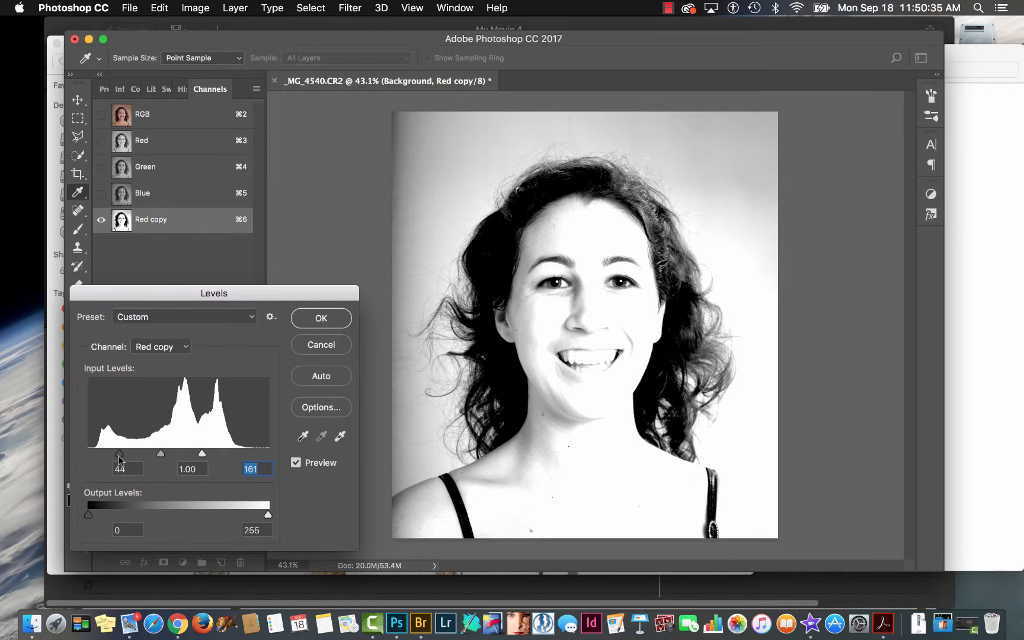
drag(118, 458, 173, 455)
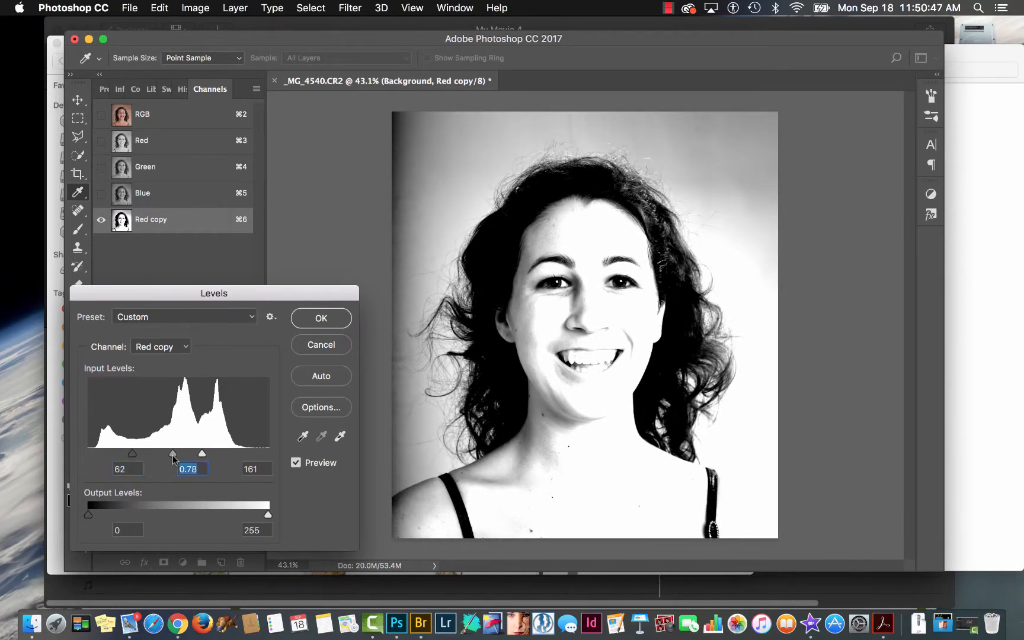
click(313, 325)
Try the Eraser at 400 px on the background beside the hair, undo the stroke and keep white as the foreground colour.
key(e)
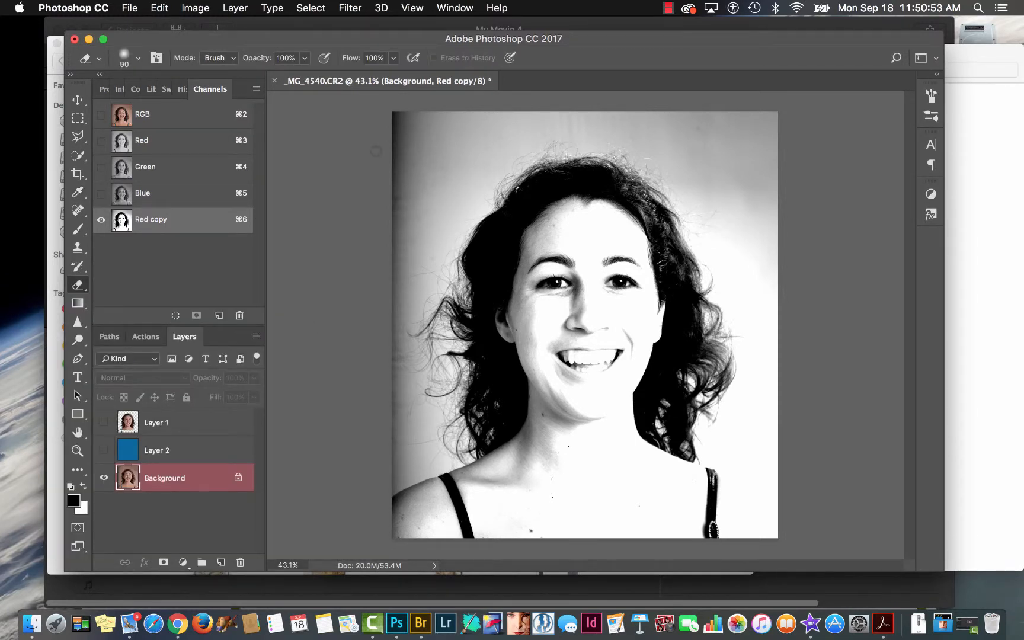
key(bracketright)
key(bracketright)
key(bracketright)
key(bracketright)
key(bracketright)
key(bracketright)
key(bracketright)
key(bracketright)
key(x)
drag(467, 213, 443, 265)
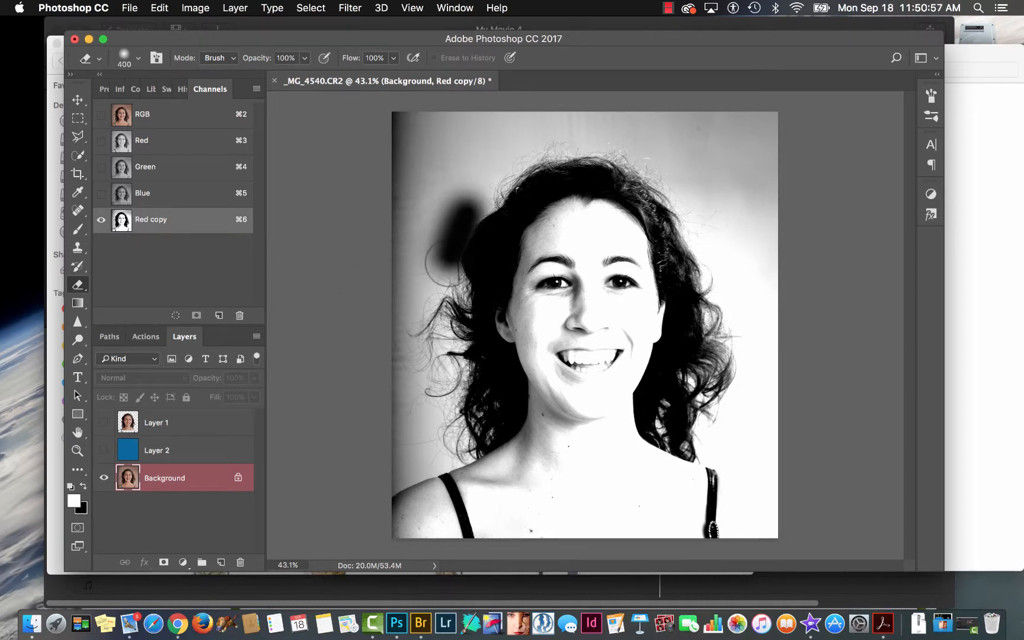
key(super+z)
key(x)
key(x)
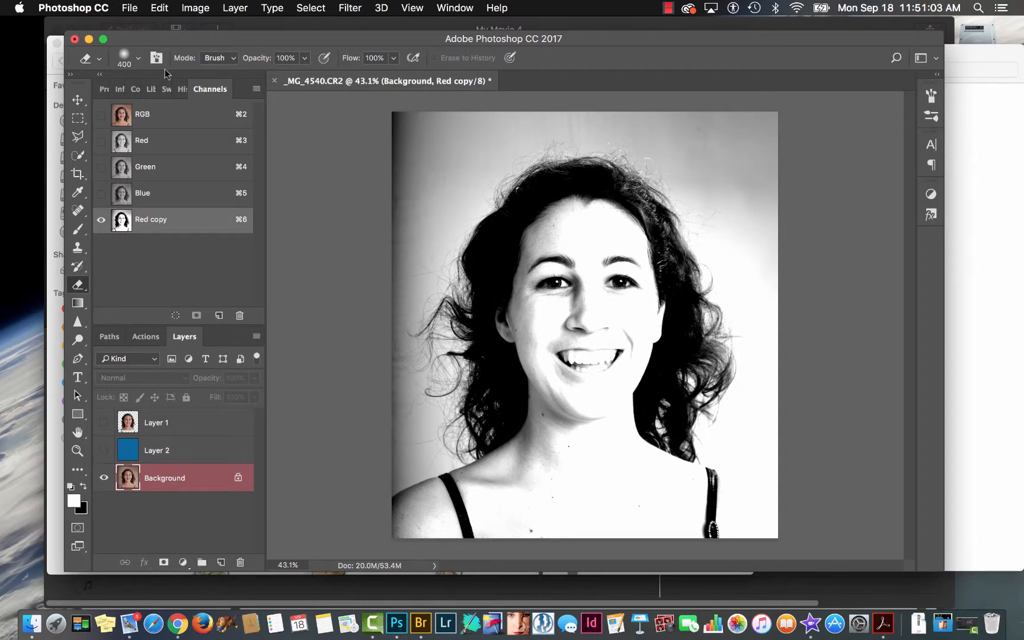
Switch to the Brush tool and set its blending mode to Soft Light.
key(b)
click(246, 59)
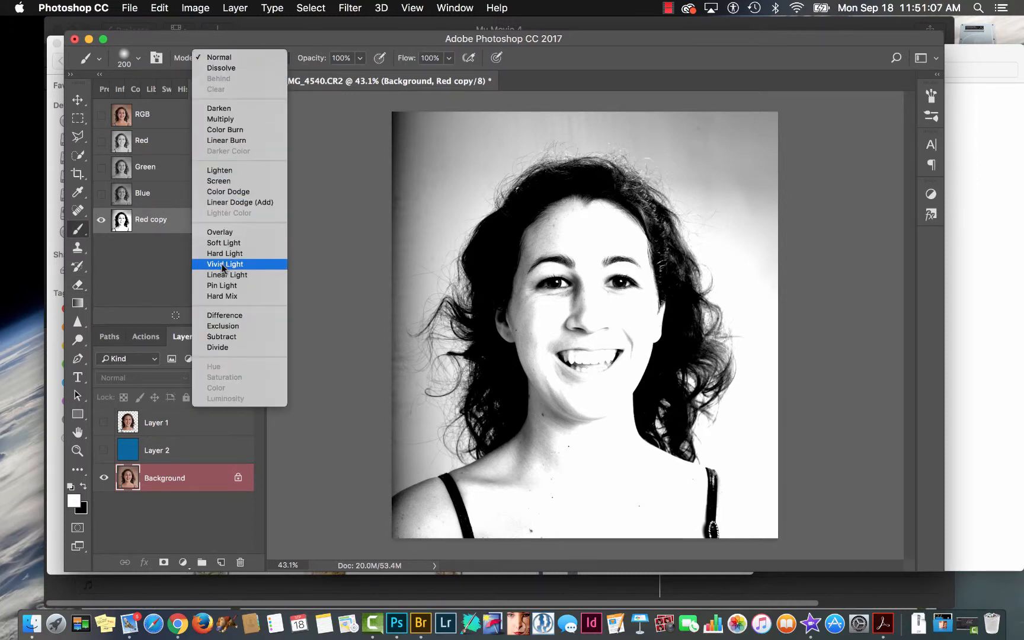
click(223, 243)
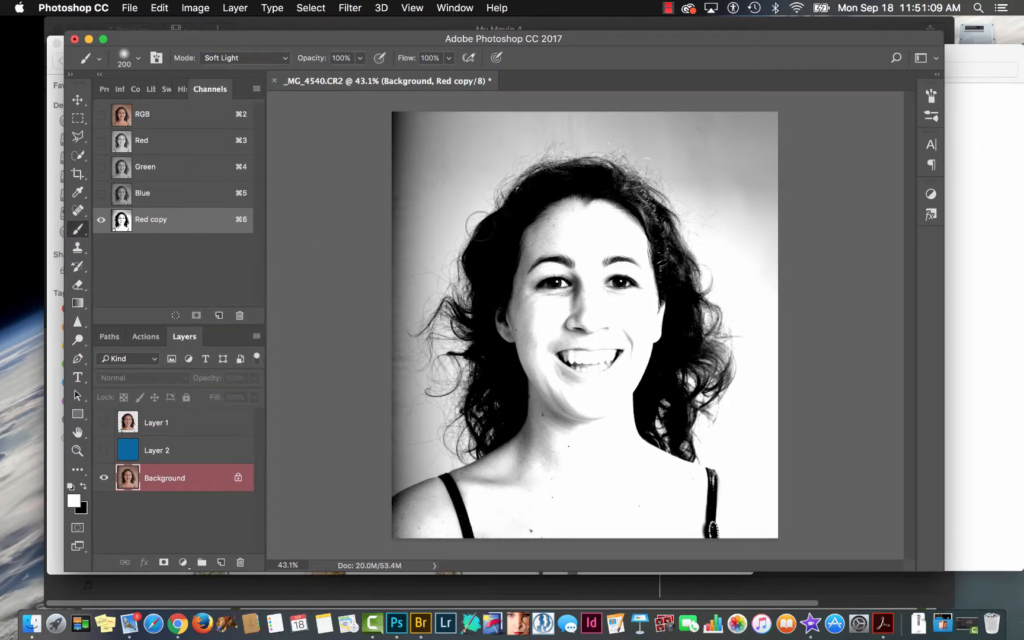
Enlarge the brush to 700 px and paint white over the background around the outside of the hair.
key(bracketright)
key(bracketright)
key(bracketright)
key(bracketright)
key(bracketright)
key(bracketright)
key(bracketright)
key(bracketright)
key(bracketright)
key(bracketright)
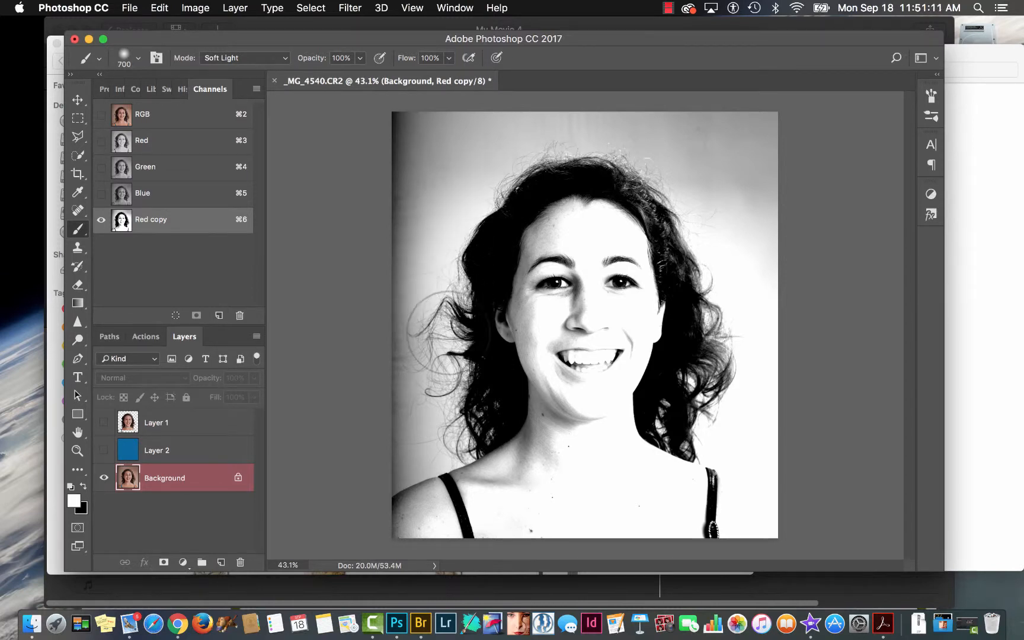
mouse_move(437, 394)
mouse_down()
mouse_move(447, 193)
mouse_move(563, 142)
mouse_move(703, 168)
mouse_up()
Reduce the brush to 300 px and paint white over the grey background above the head.
key(bracketleft)
key(bracketleft)
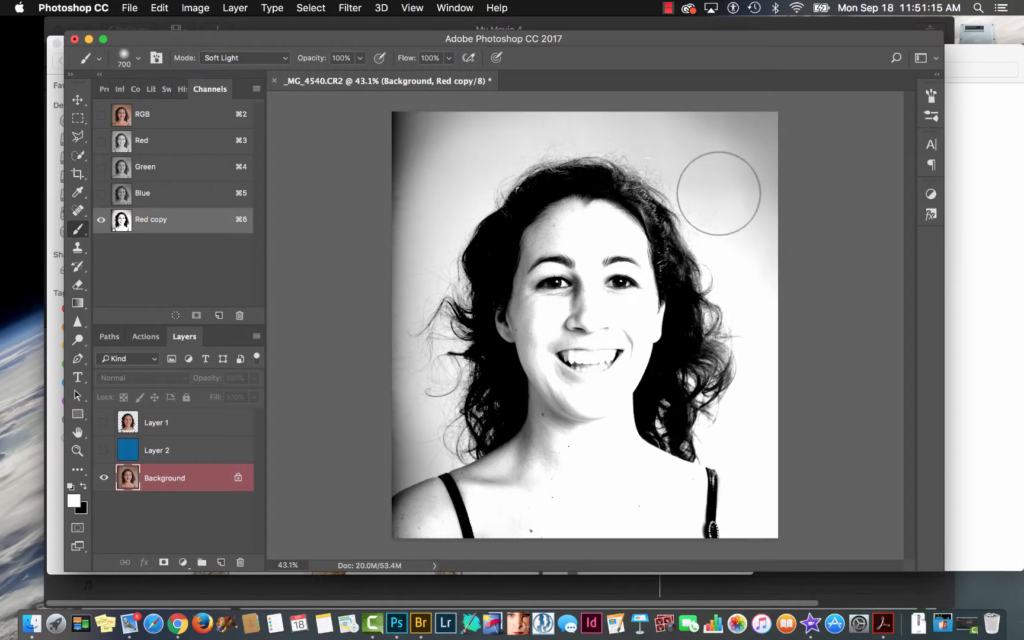
key(bracketleft)
key(bracketleft)
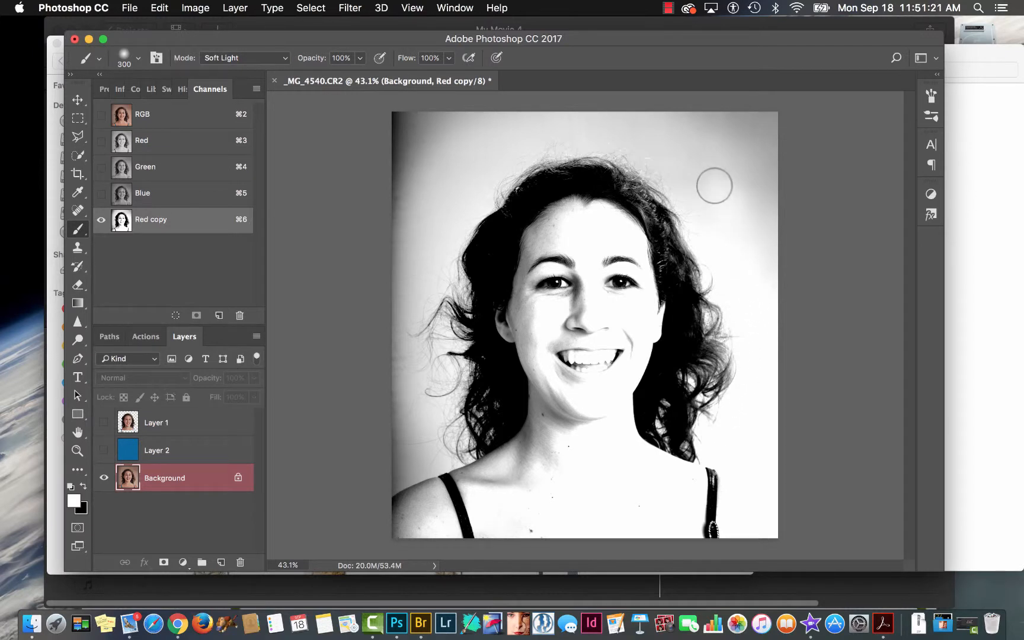
mouse_move(575, 121)
mouse_down()
mouse_move(531, 125)
mouse_move(443, 179)
mouse_move(403, 287)
mouse_move(390, 361)
mouse_move(433, 100)
mouse_move(506, 130)
mouse_move(465, 142)
mouse_up()
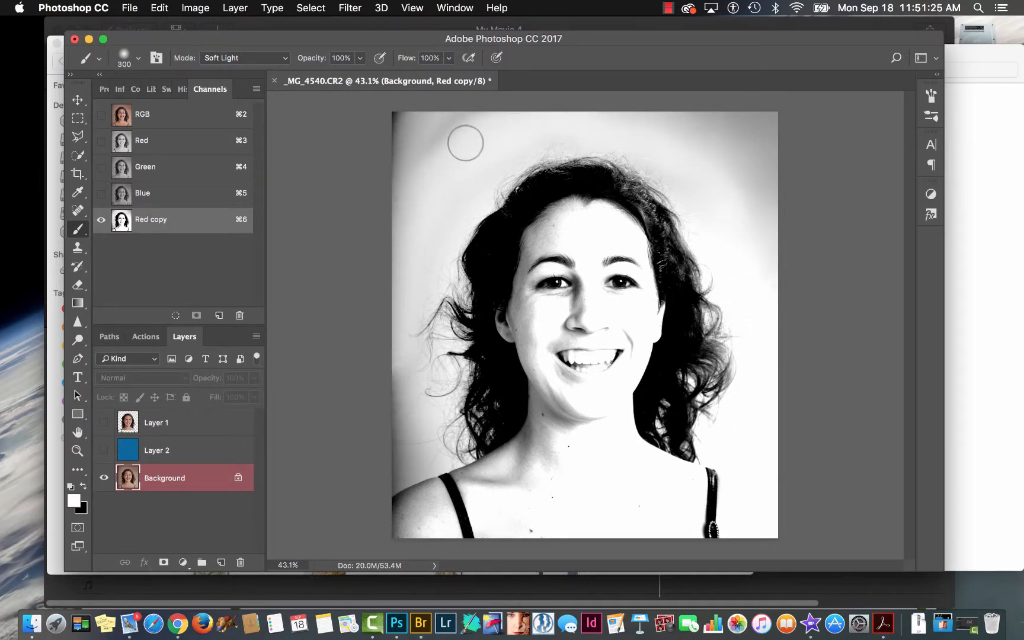
Revert the image to the Levels history state and show the channels again.
click(182, 89)
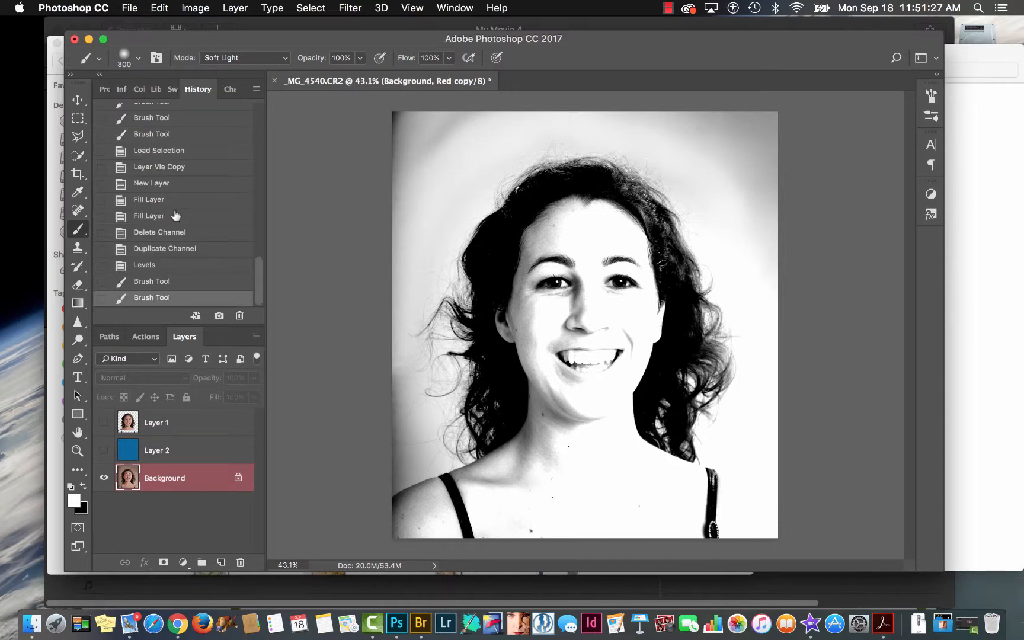
click(176, 265)
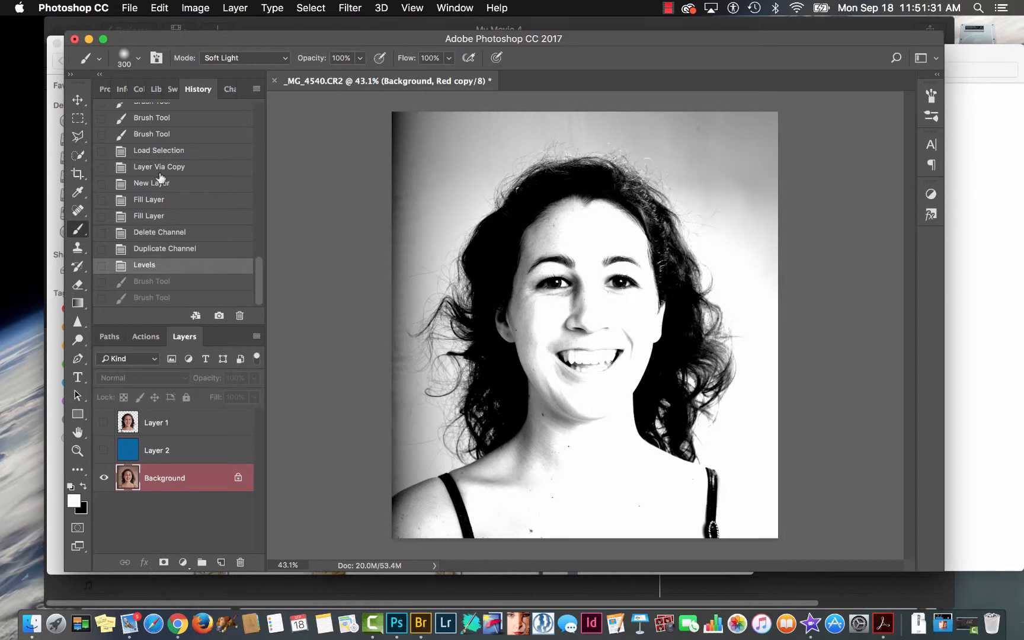
click(227, 90)
Apply a second Levels adjustment to the Red copy channel, bringing in the black and white input points to lighten the background.
key(super+l)
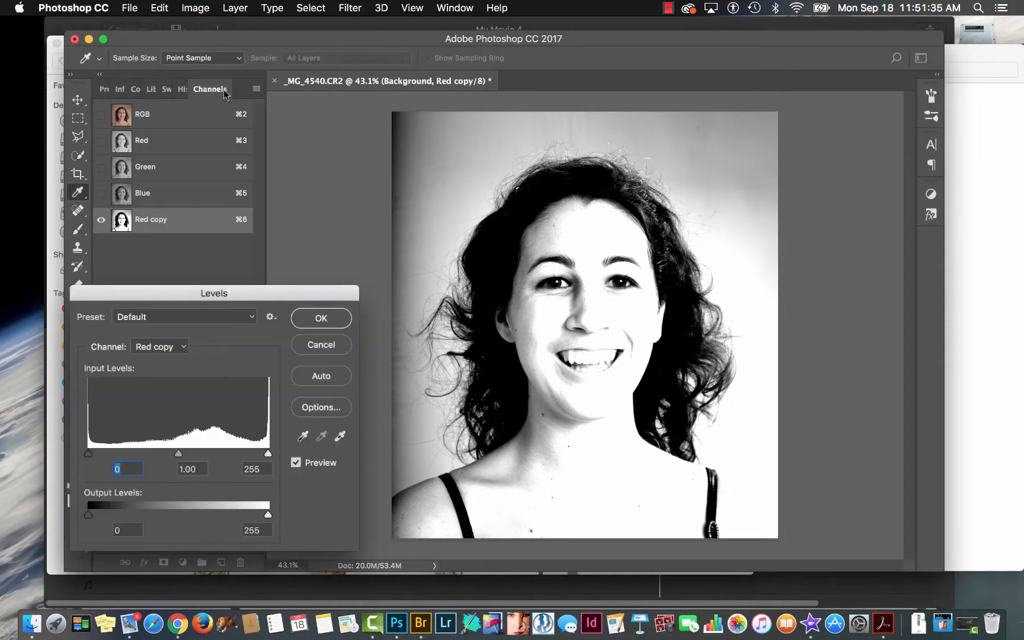
drag(269, 455, 217, 451)
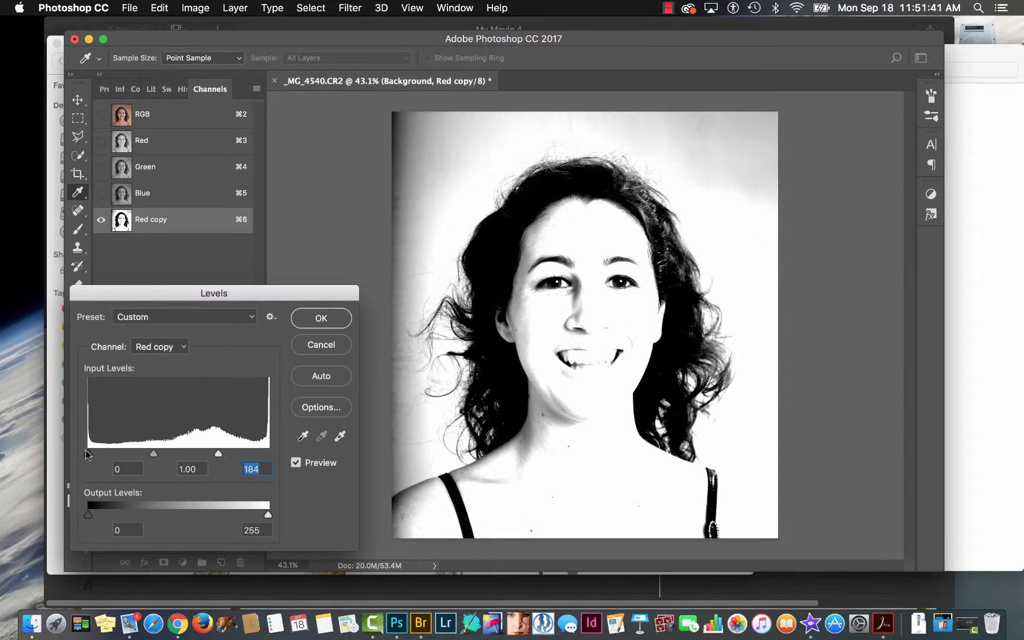
mouse_move(88, 453)
mouse_down()
mouse_move(117, 451)
mouse_move(100, 453)
mouse_up()
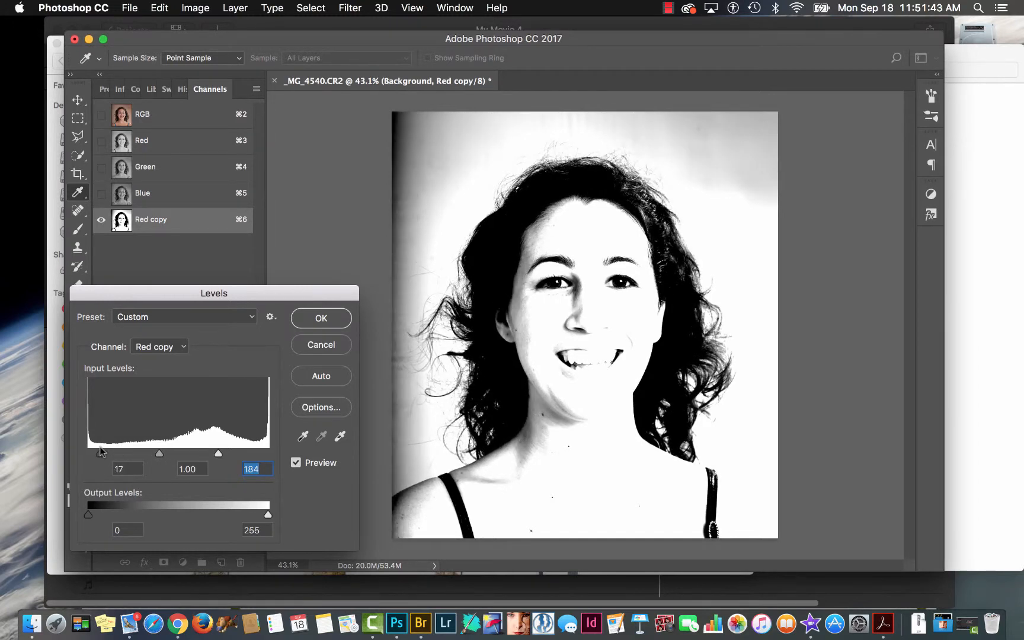
drag(218, 454, 160, 451)
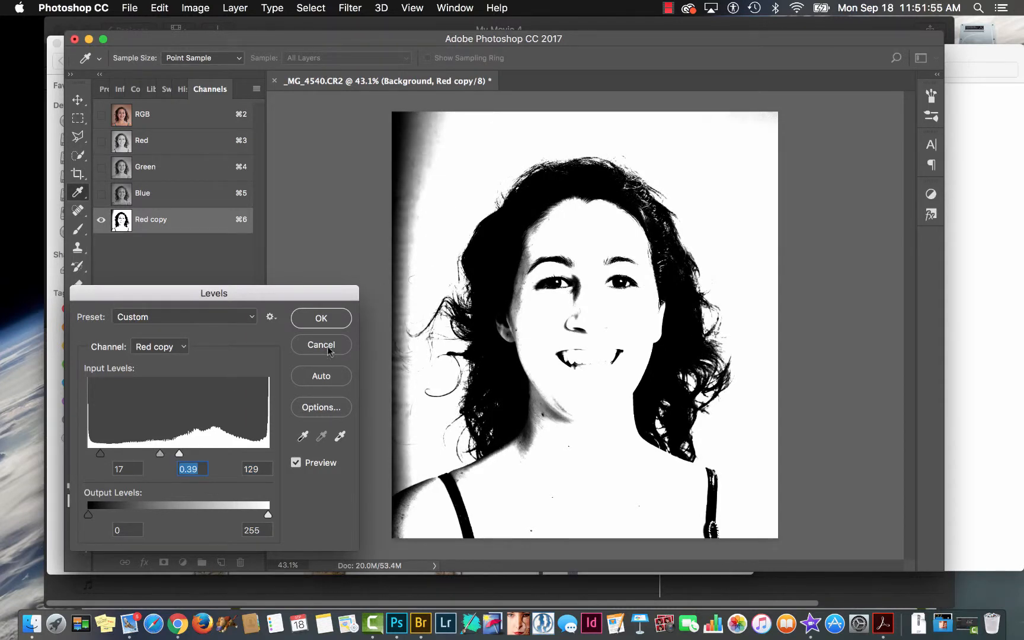
mouse_move(98, 455)
mouse_down()
mouse_move(112, 450)
mouse_move(96, 451)
mouse_up()
mouse_move(179, 455)
mouse_down()
mouse_move(215, 448)
mouse_move(162, 455)
mouse_up()
click(321, 317)
Paint white with the Soft Light brush over the remaining grey background around the hair, using 400 px for the upper-right area.
key(b)
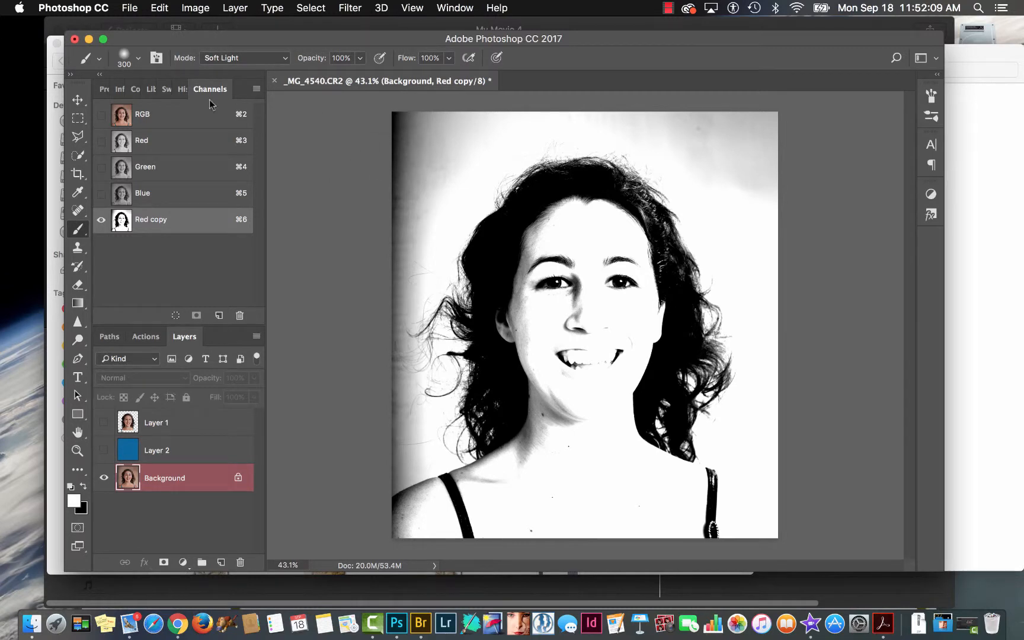
mouse_move(453, 150)
mouse_down()
mouse_move(400, 131)
mouse_move(413, 217)
mouse_move(404, 110)
mouse_move(395, 122)
mouse_move(391, 395)
mouse_move(411, 370)
mouse_move(408, 388)
mouse_move(394, 281)
mouse_move(400, 352)
mouse_move(394, 359)
mouse_move(388, 281)
mouse_move(385, 373)
mouse_move(414, 450)
mouse_move(403, 462)
mouse_move(402, 419)
mouse_move(394, 459)
mouse_move(424, 422)
mouse_move(415, 379)
mouse_move(376, 495)
mouse_move(395, 478)
mouse_move(363, 499)
mouse_up()
key(bracketright)
key(bracketright)
key(bracketright)
key(bracketright)
key(bracketleft)
key(bracketleft)
key(bracketleft)
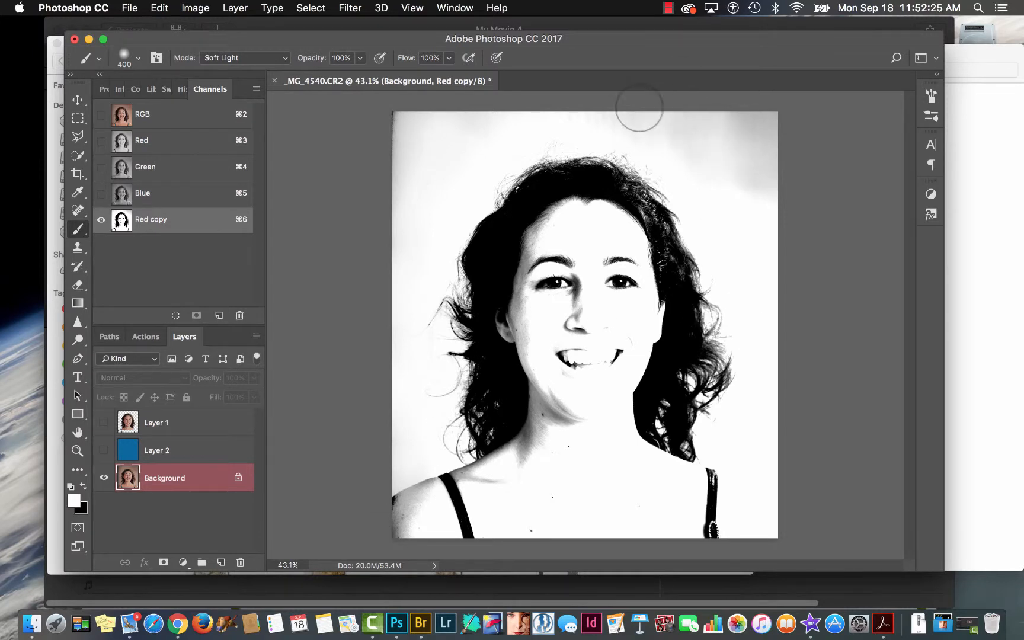
mouse_move(755, 148)
mouse_down()
mouse_move(733, 140)
mouse_move(758, 191)
mouse_move(771, 116)
mouse_move(741, 174)
mouse_up()
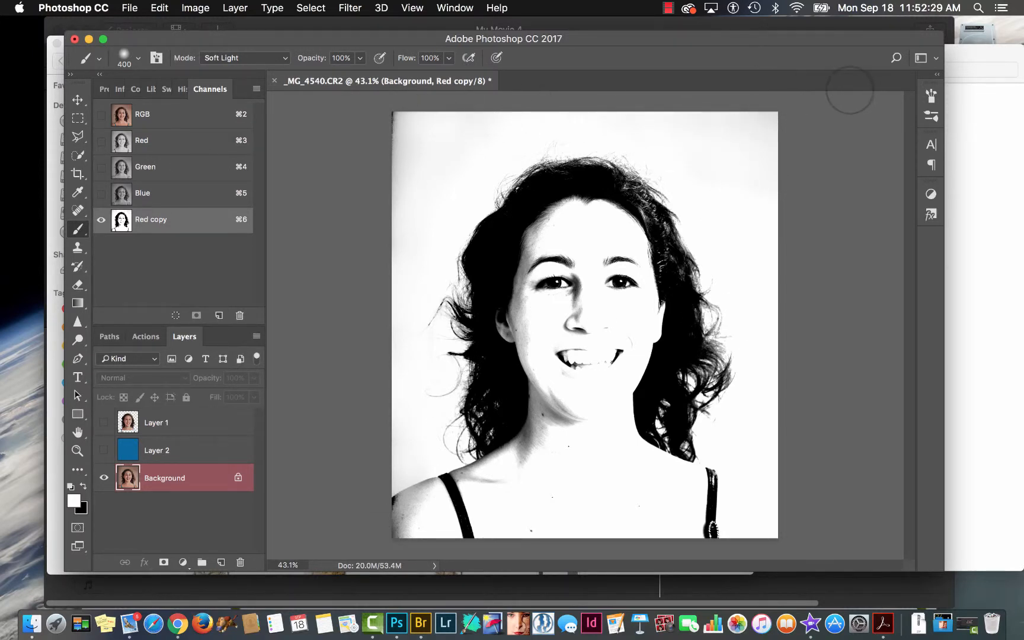
Make black the foreground colour and check the original Red channel against the adjusted Red copy.
key(x)
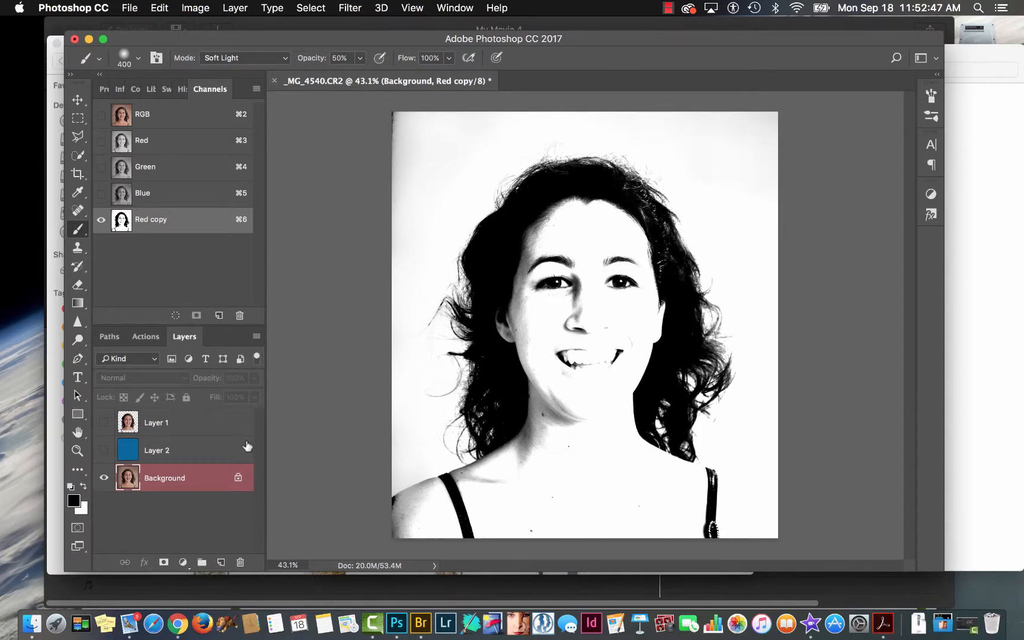
click(147, 144)
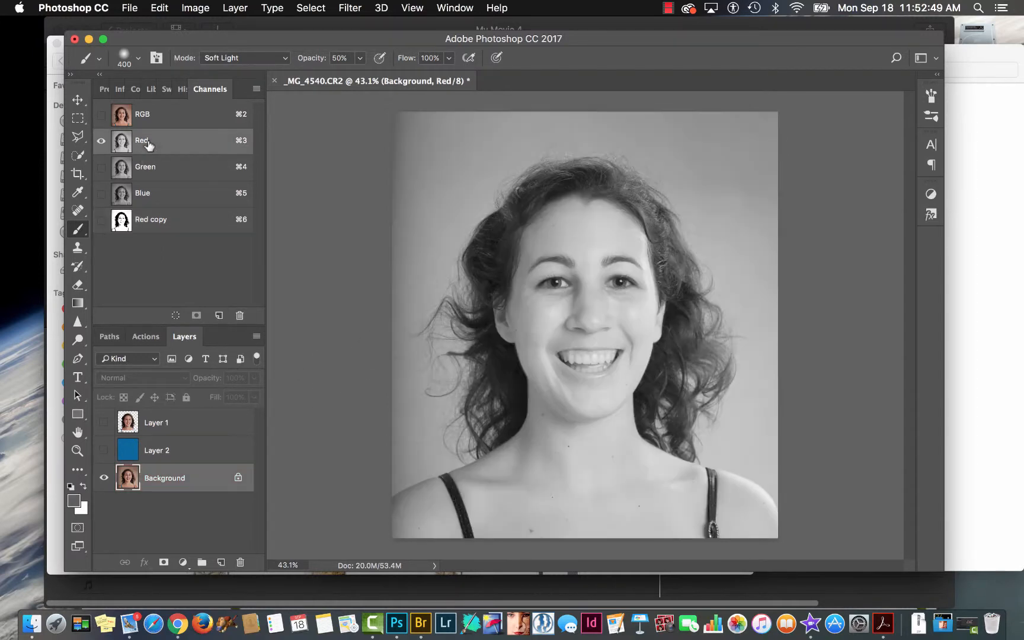
click(137, 221)
Outline the face, neck and upper chest inside the hair with the freehand Lasso and fill the selection with black.
key(l)
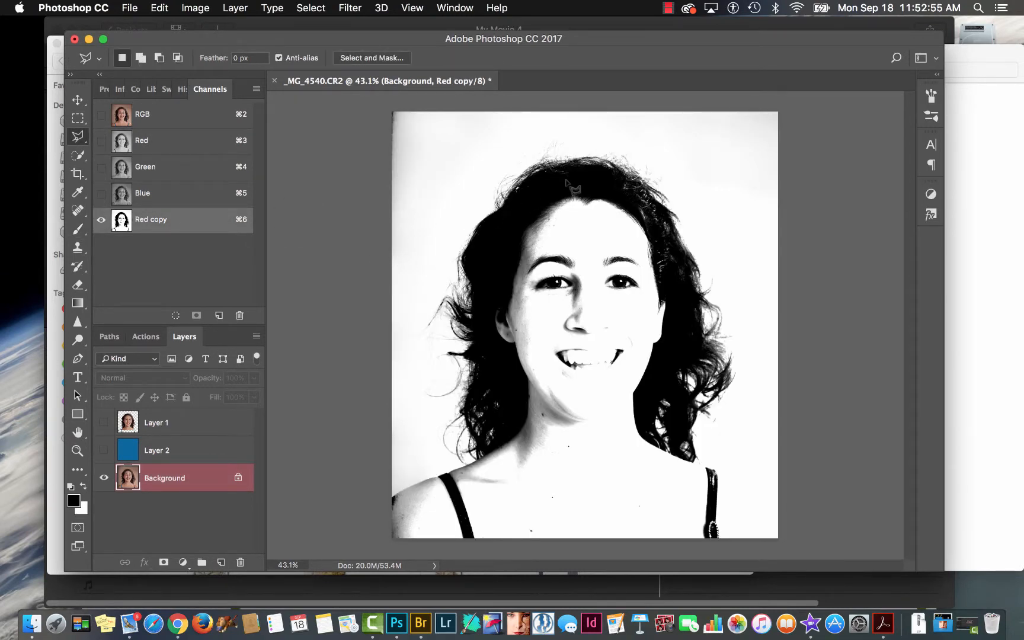
key(shift+l)
key(shift+l)
mouse_move(566, 183)
mouse_down()
mouse_move(532, 204)
mouse_move(492, 269)
mouse_move(483, 322)
mouse_move(494, 371)
mouse_move(516, 401)
mouse_move(506, 461)
mouse_move(559, 497)
mouse_move(619, 474)
mouse_move(671, 347)
mouse_move(674, 291)
mouse_move(664, 240)
mouse_move(621, 195)
mouse_move(564, 182)
mouse_up()
key(alt)
key(alt)
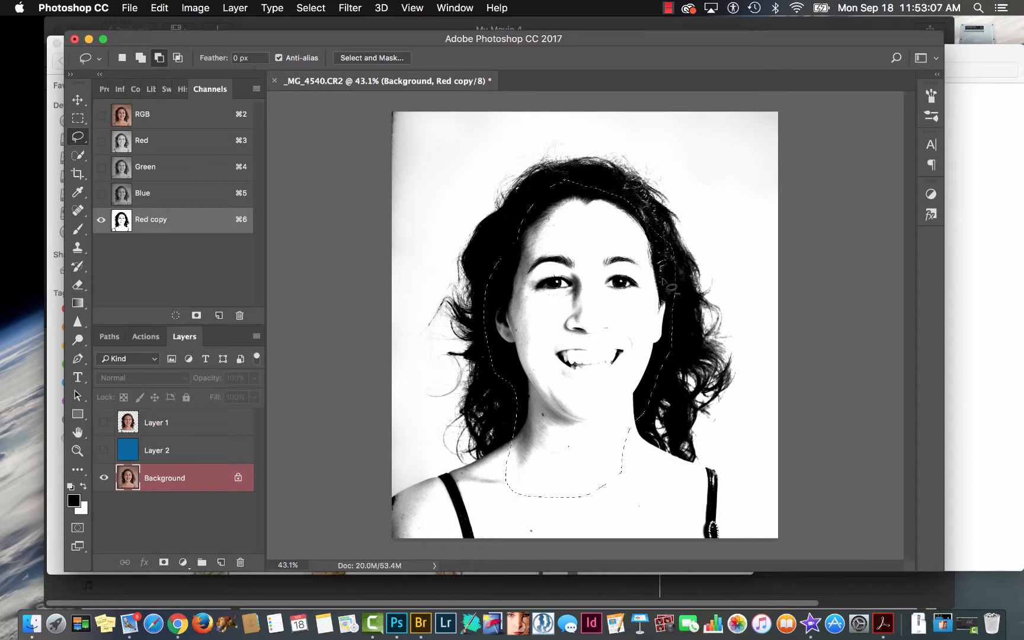
key(alt+BackSpace)
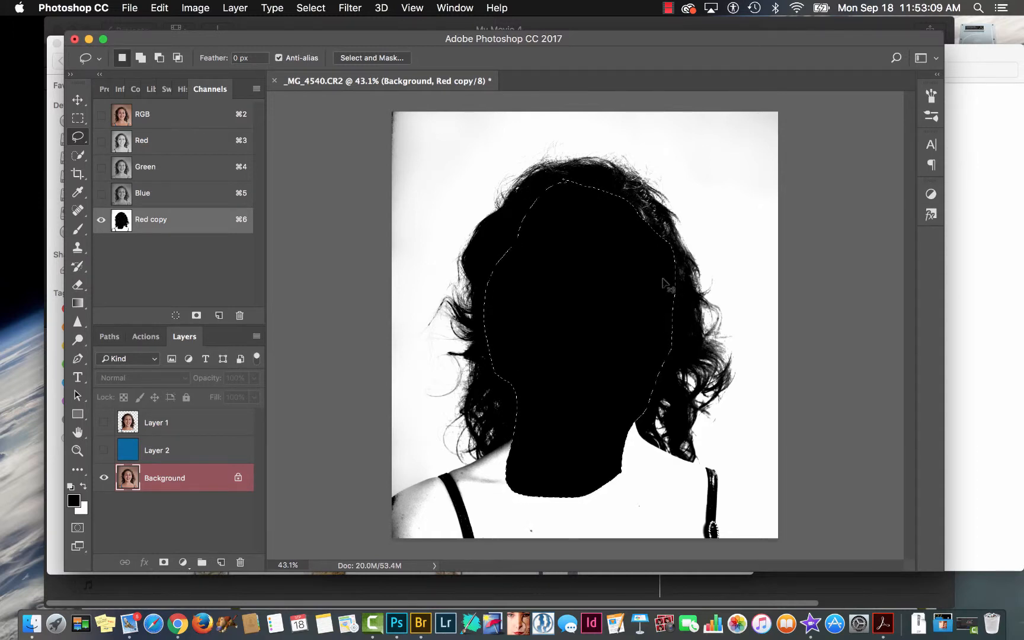
Deselect and paint black over the remaining light specks inside the hair with a 175 px Normal-mode brush at 100% opacity.
key(super+d)
key(b)
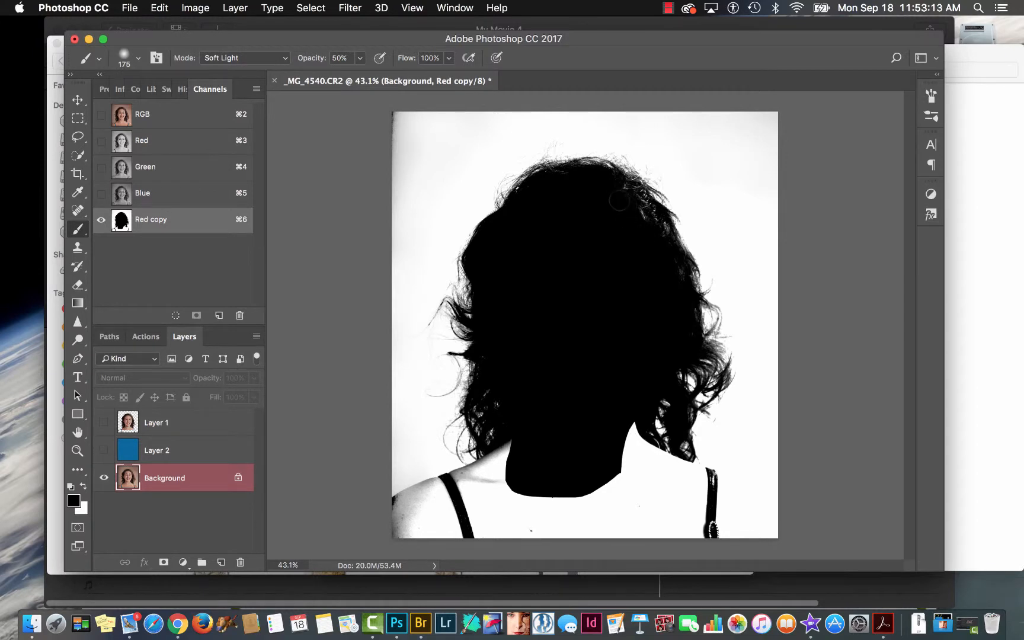
click(272, 59)
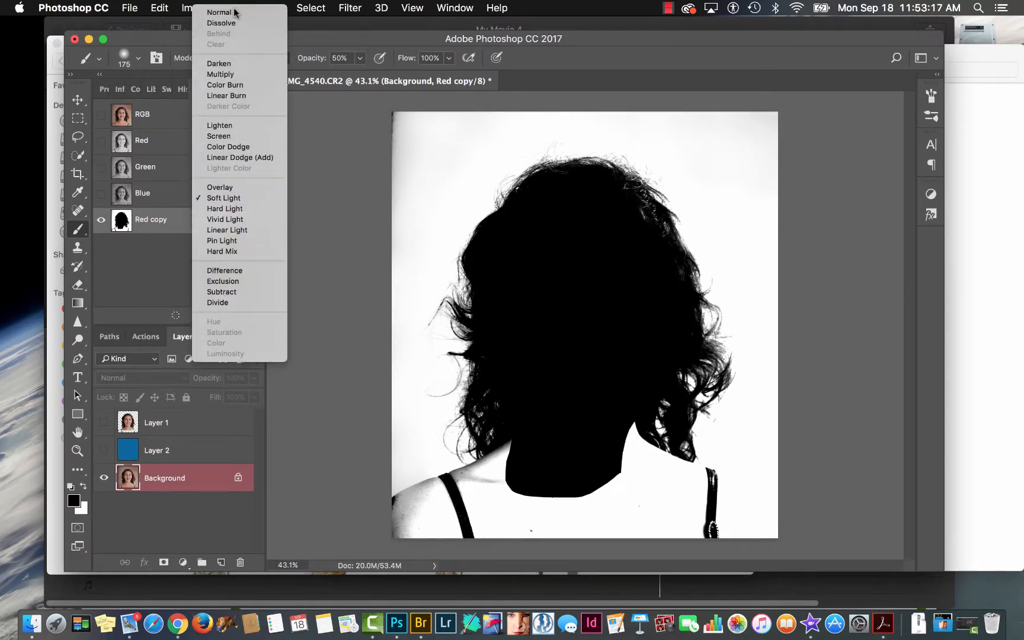
click(234, 12)
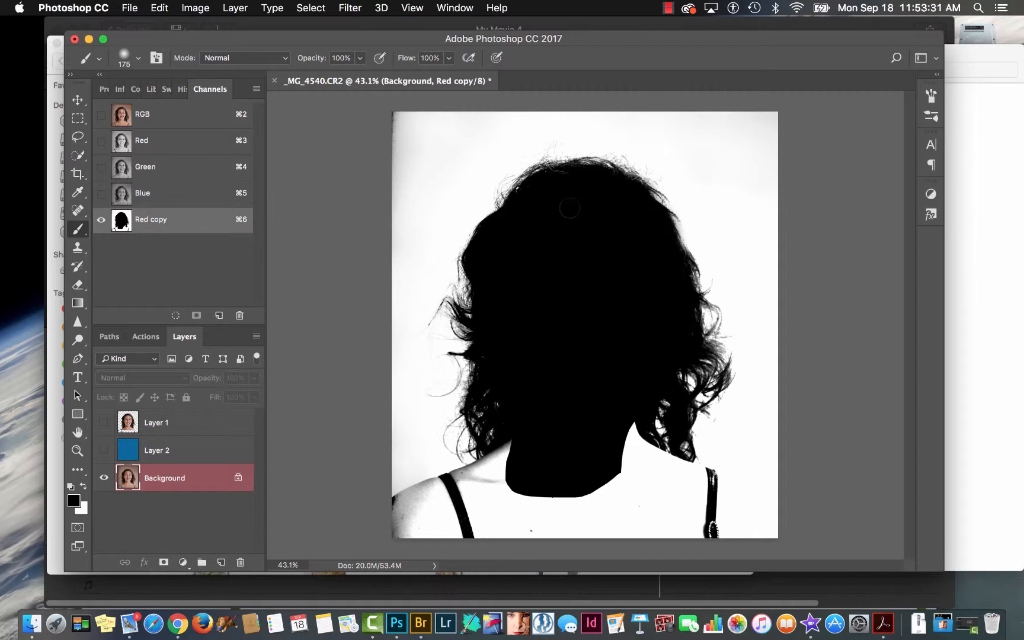
Try whitening the background along the right edge of the hair with a 175 px Soft Light brush, and undo the stroke.
click(232, 59)
click(224, 244)
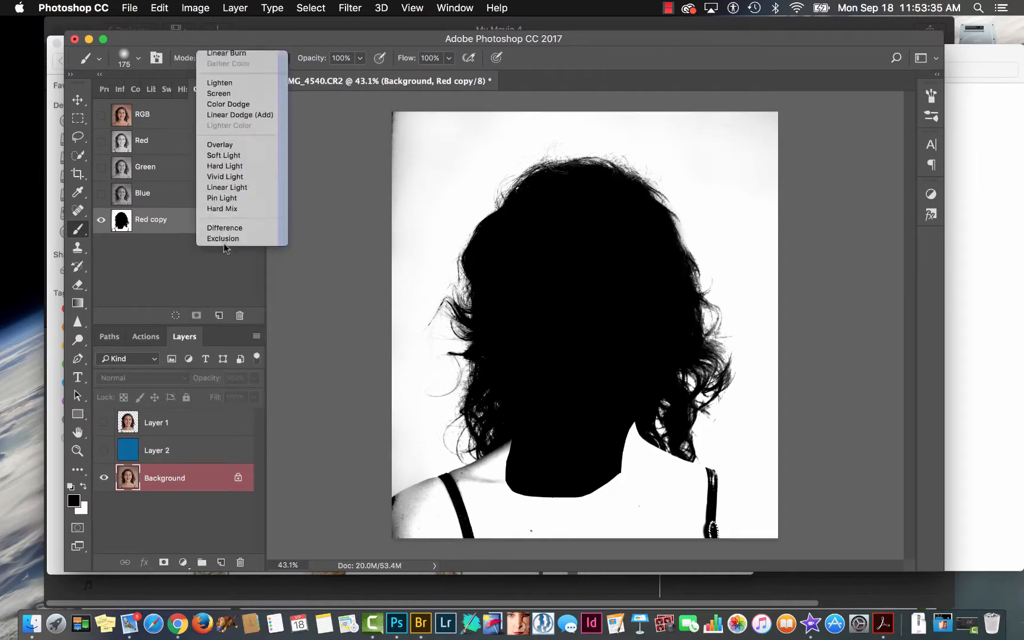
key(x)
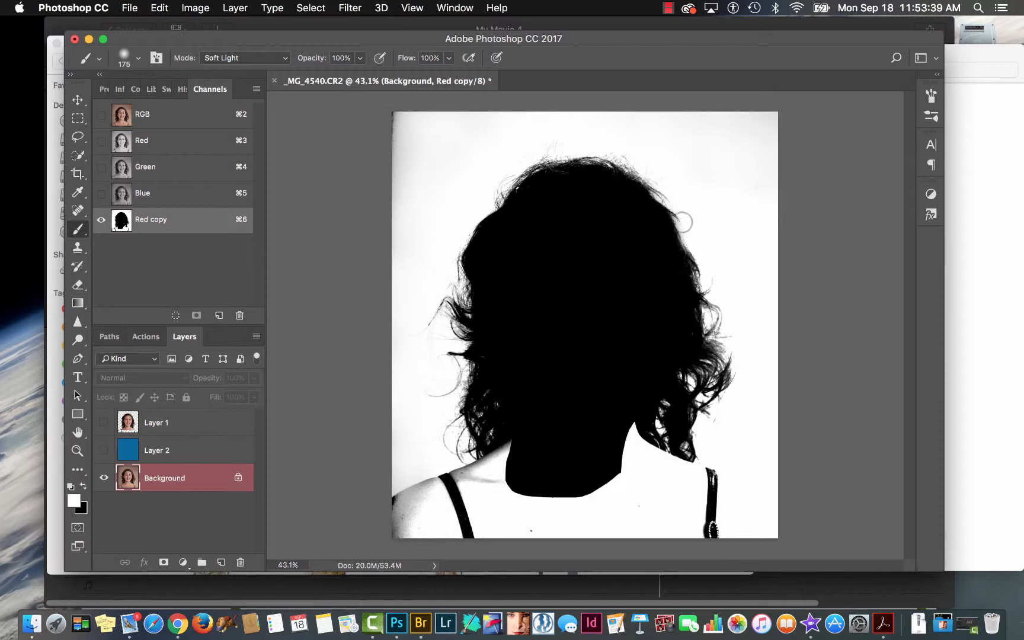
drag(676, 218, 697, 240)
key(super+z)
Select the neck, shoulders and upper chest in the full-colour image with Quick Selection and save the selection as a new alpha channel.
click(147, 114)
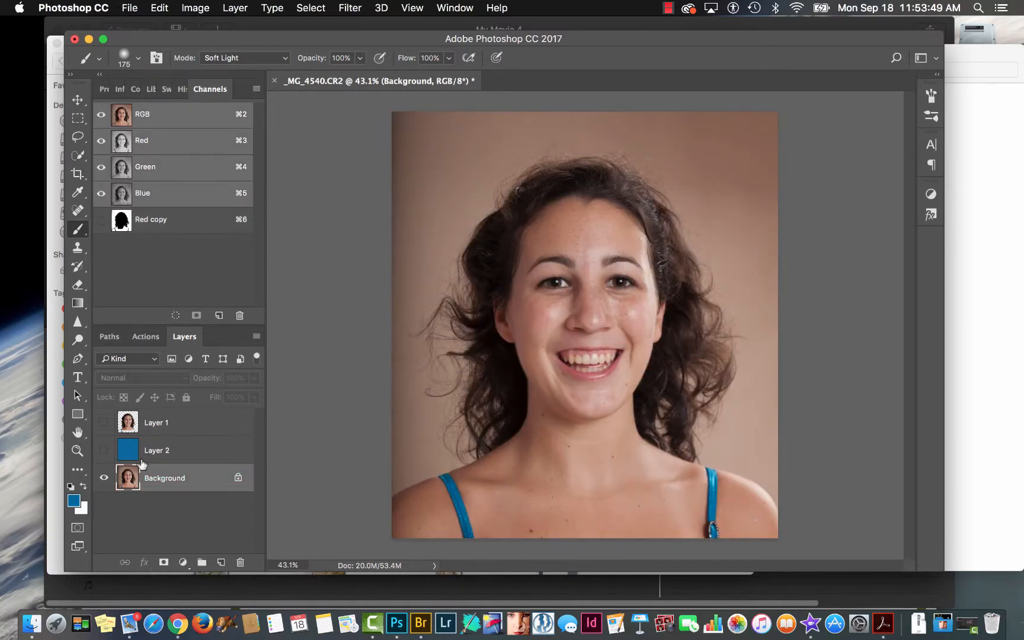
key(w)
key(q)
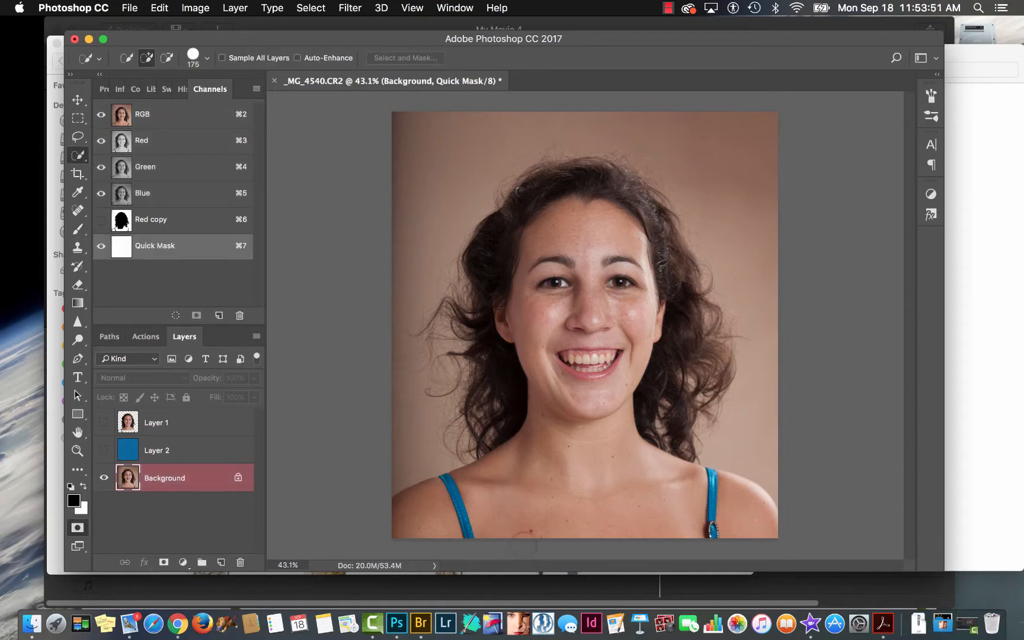
mouse_move(555, 422)
mouse_down()
mouse_move(508, 485)
mouse_move(436, 525)
mouse_up()
key(super+d)
key(q)
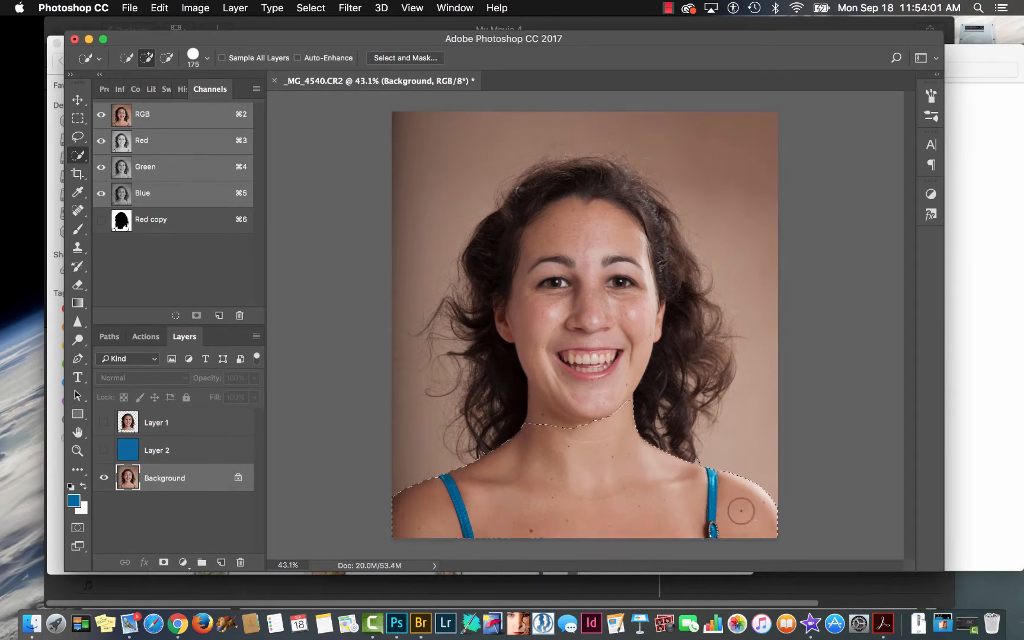
key(alt)
click(196, 316)
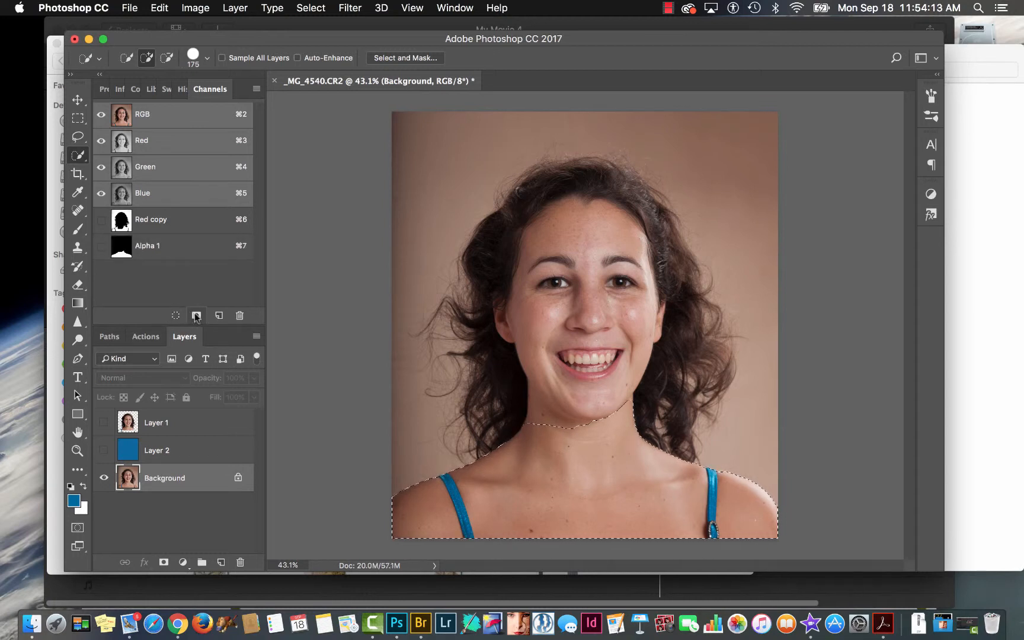
Return to the Red copy channel, clear the selection and invert the channel.
click(149, 219)
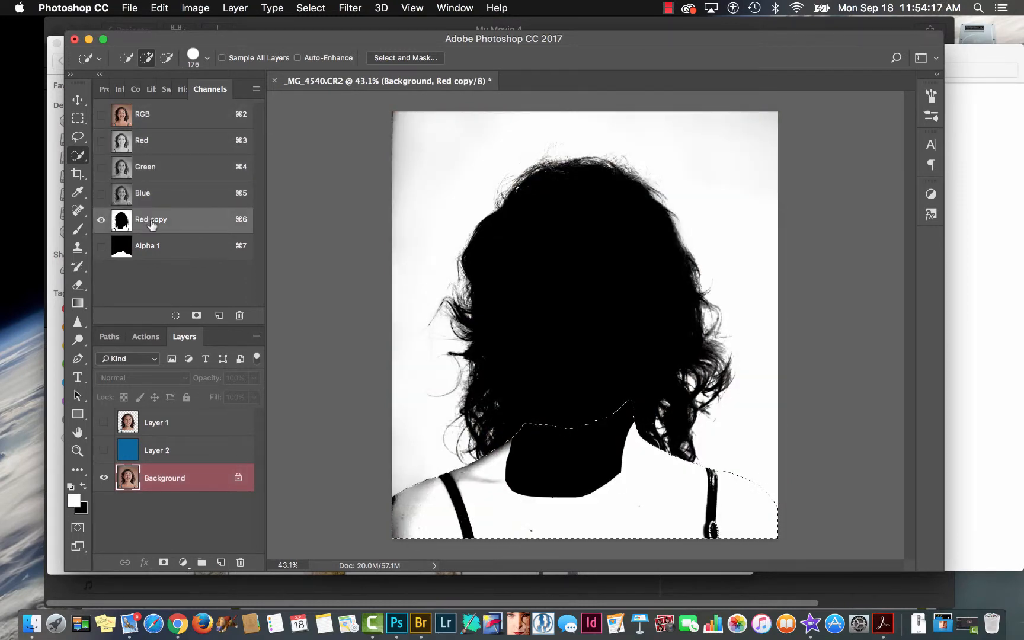
key(super+d)
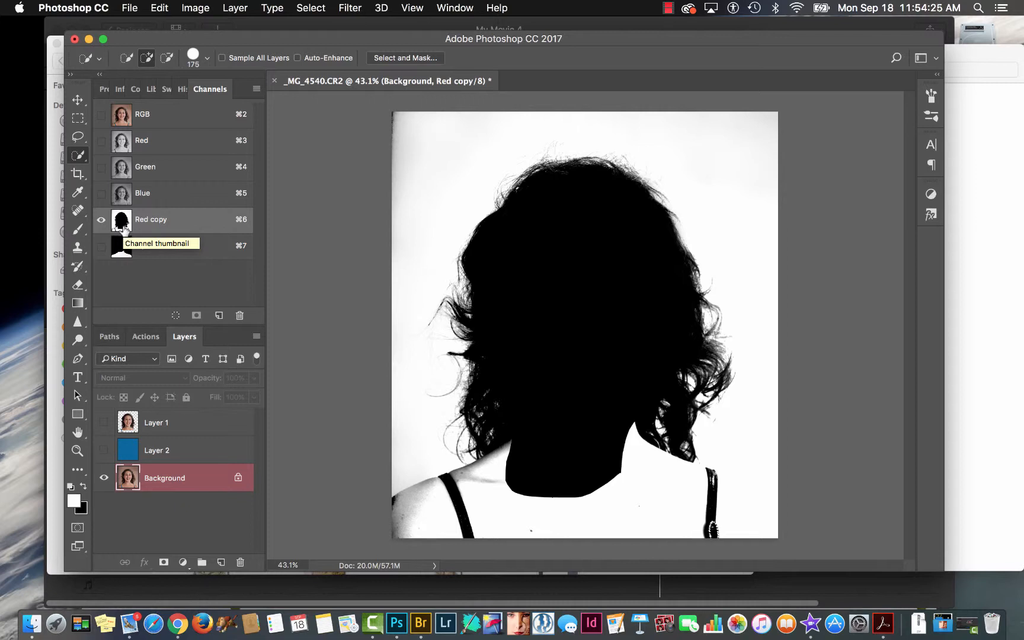
key(super+i)
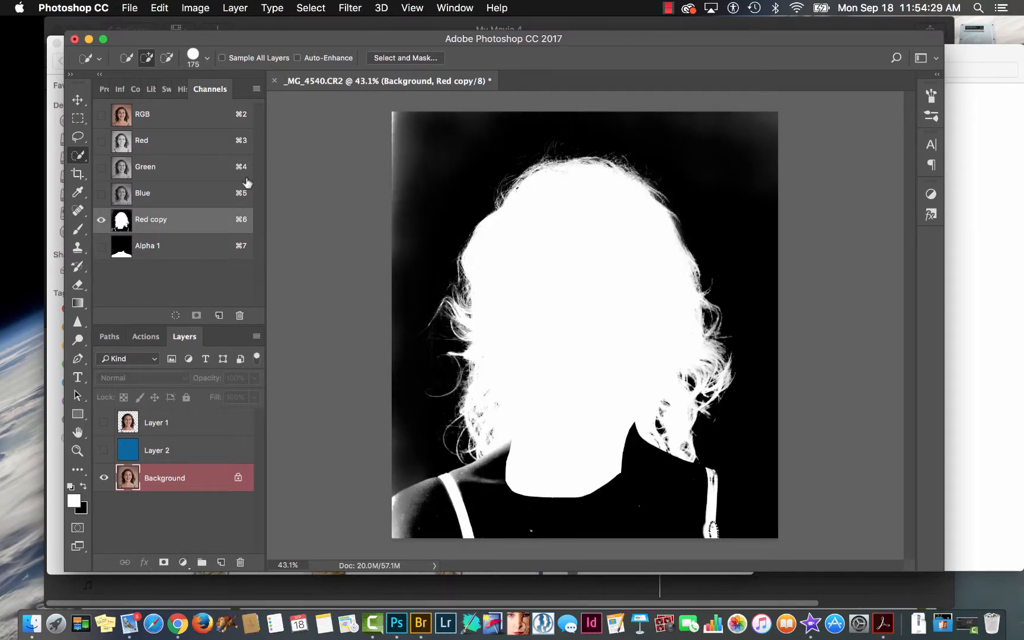
Paint black over the grey strip along the image's left edge in Red copy with a 400 px Normal-mode brush.
key(b)
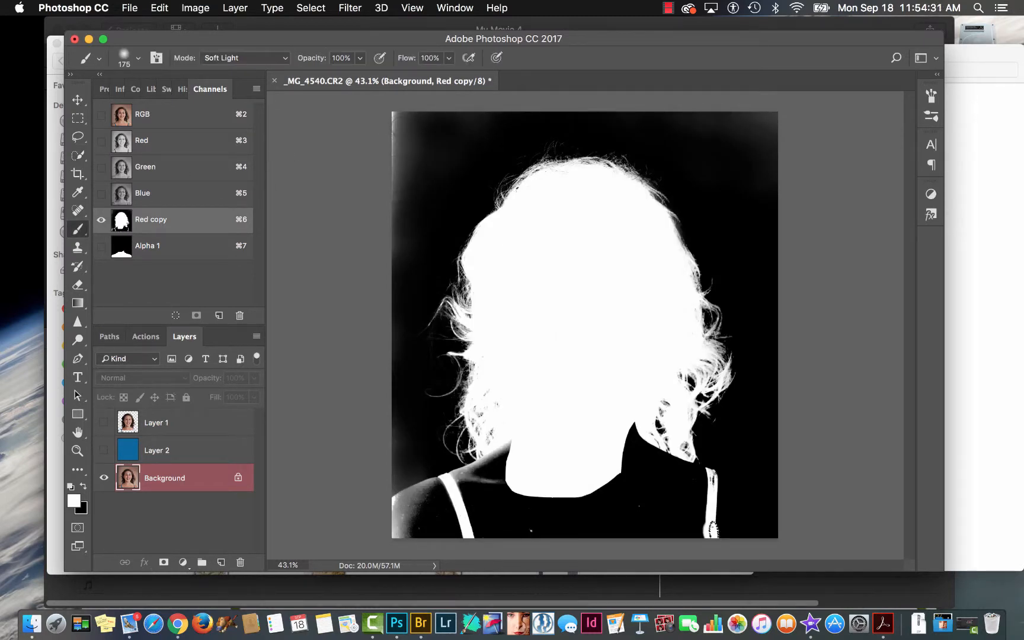
key(x)
click(278, 58)
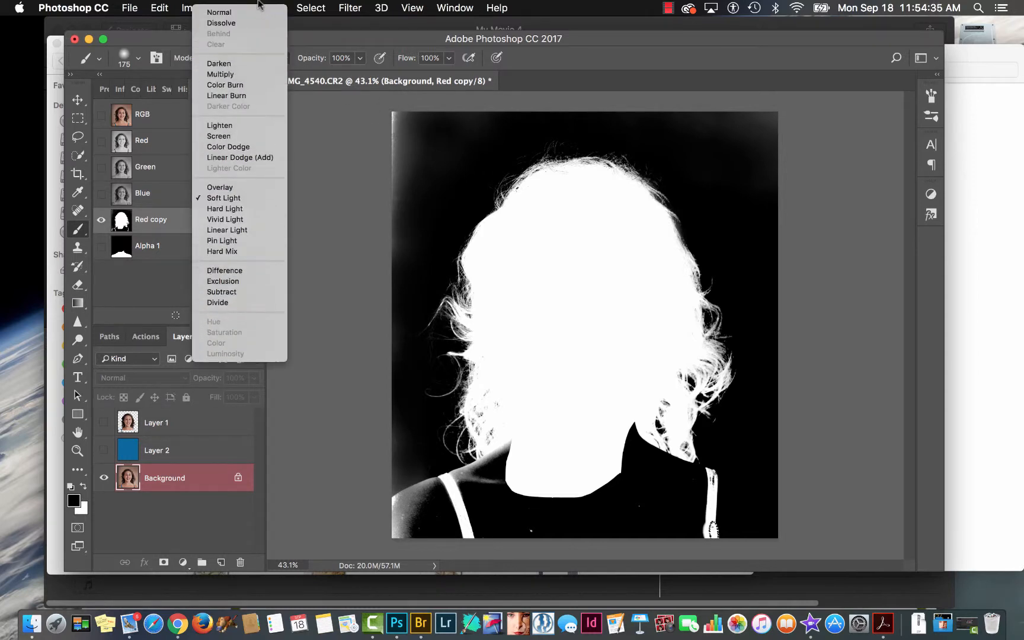
click(237, 12)
mouse_move(406, 106)
mouse_down()
mouse_move(404, 151)
mouse_move(384, 107)
mouse_move(391, 140)
mouse_up()
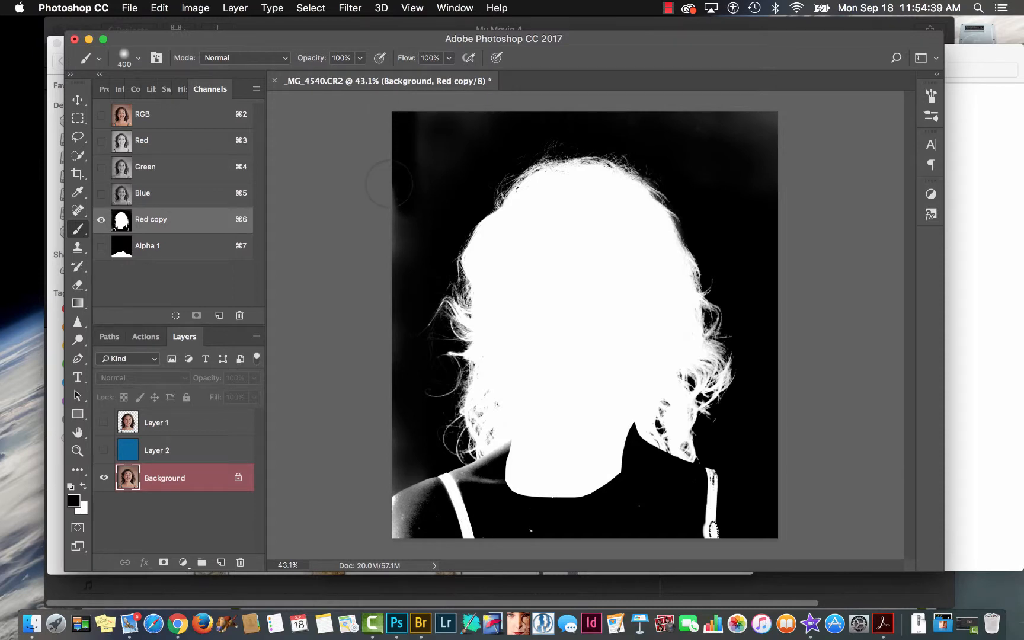
mouse_move(389, 183)
mouse_down()
mouse_move(403, 296)
mouse_move(435, 134)
mouse_move(495, 123)
mouse_move(403, 198)
mouse_move(405, 468)
mouse_move(377, 429)
mouse_move(379, 521)
mouse_up()
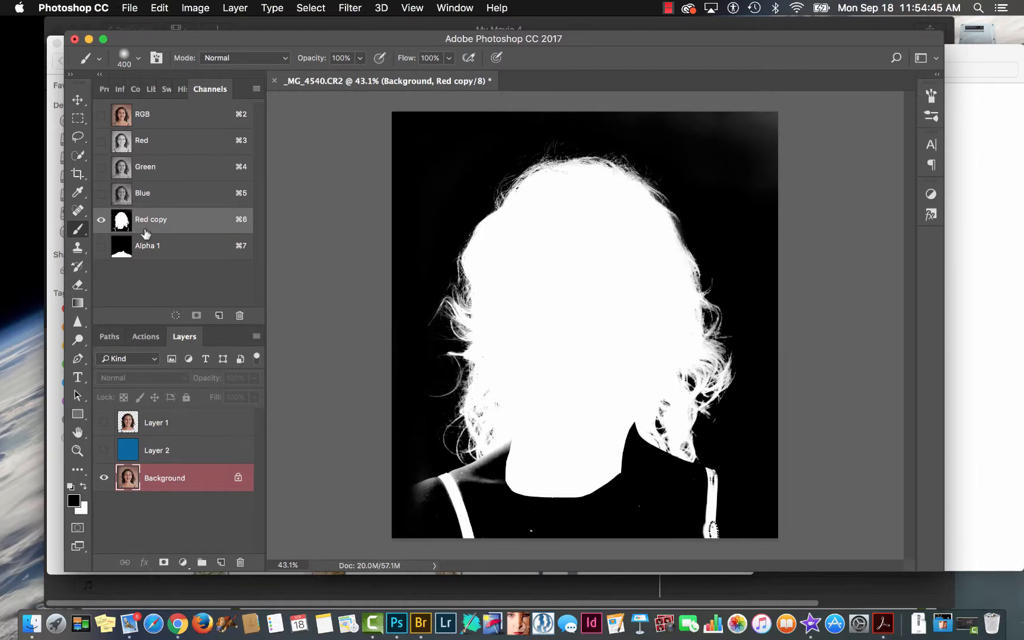
Combine Red copy with Alpha 1 into a new channel through Calculations, using Lighten blending at 100% opacity.
click(197, 9)
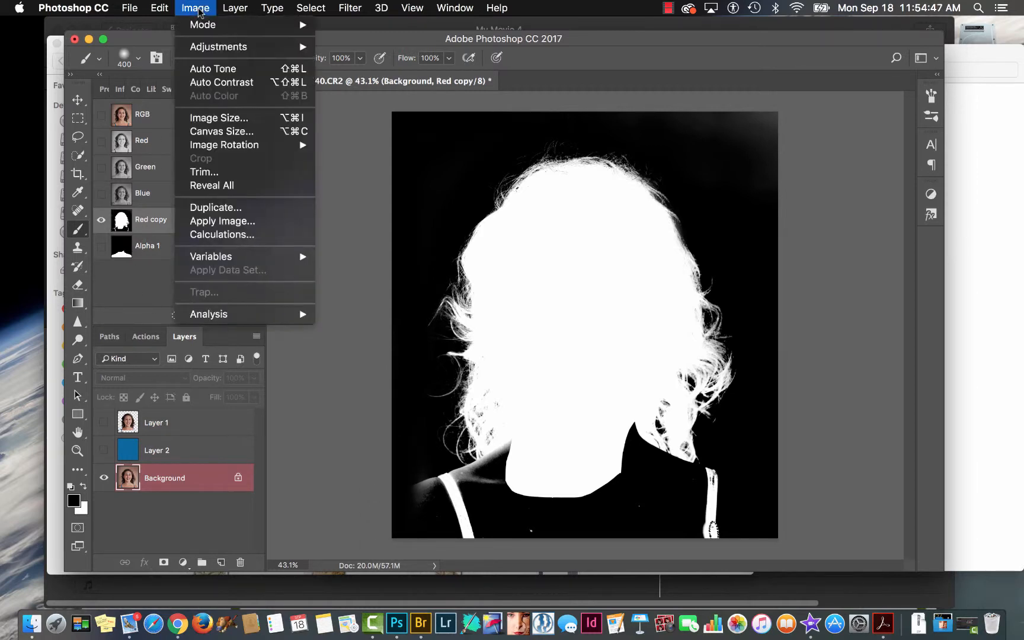
click(207, 235)
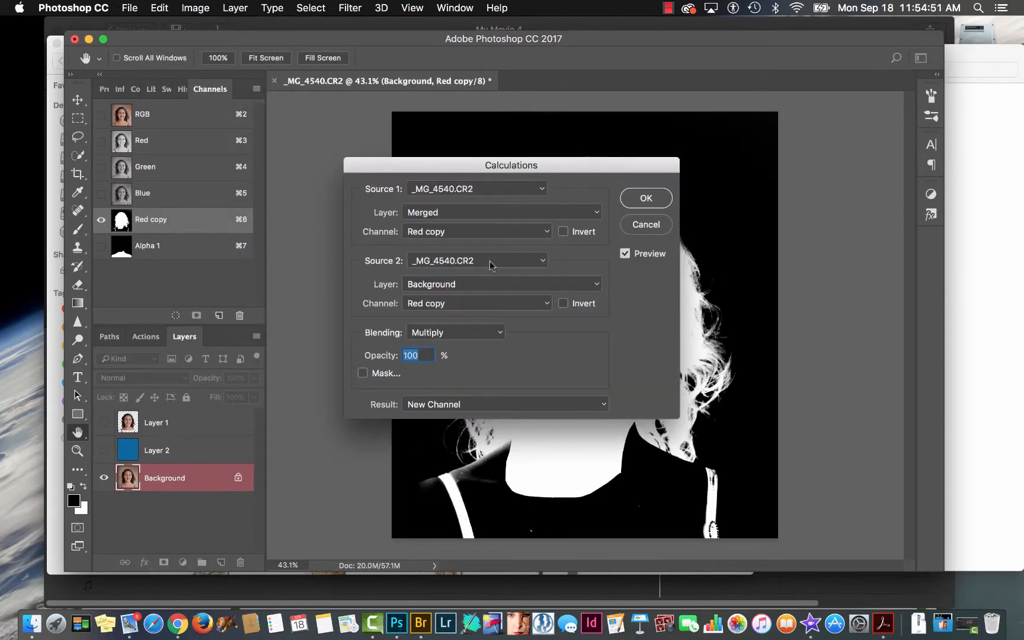
click(500, 304)
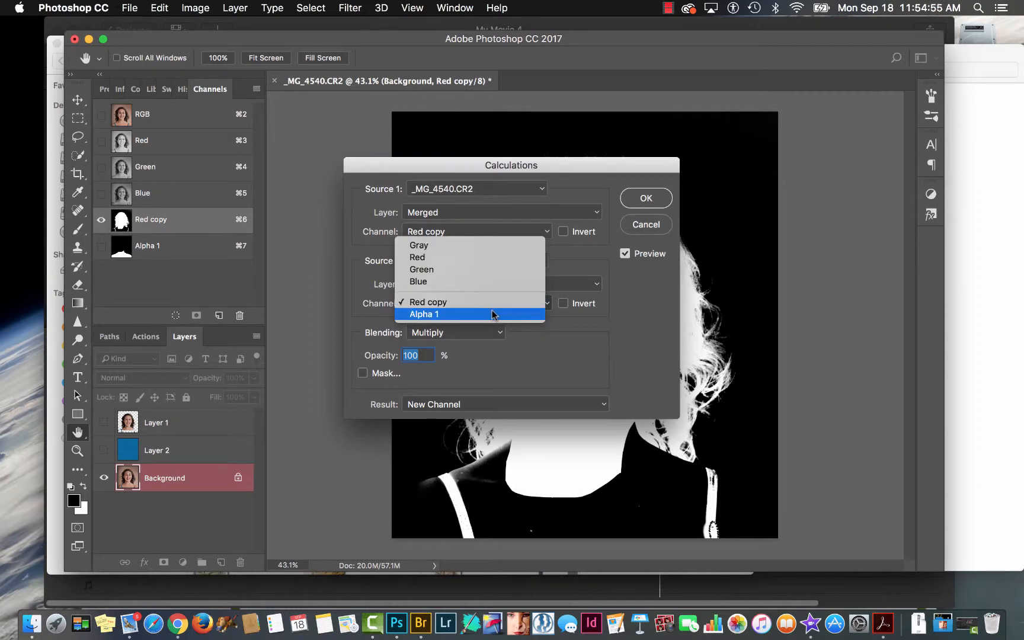
click(492, 315)
click(477, 335)
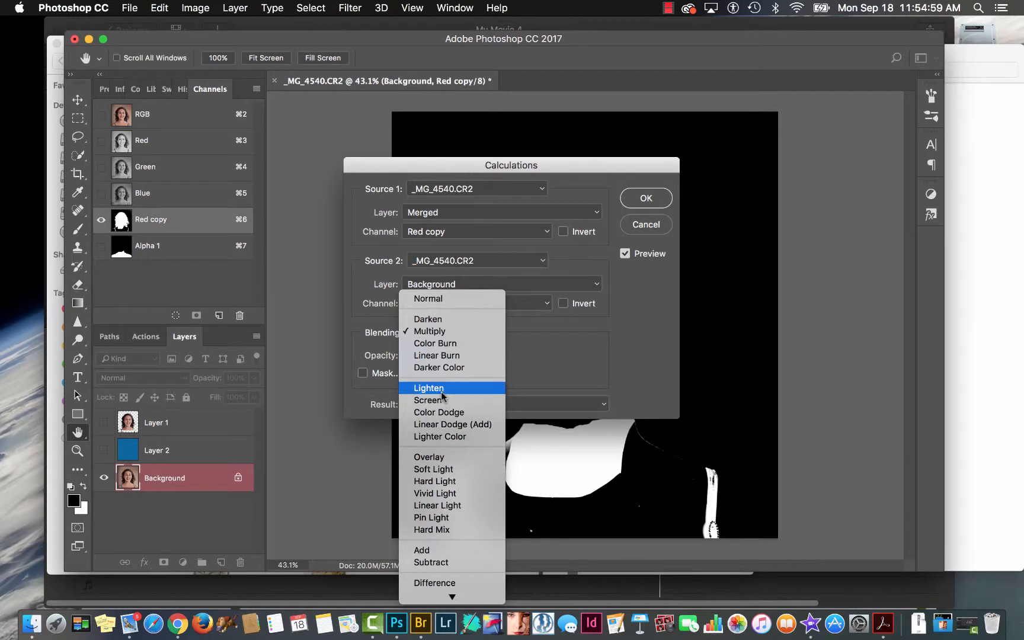
click(441, 393)
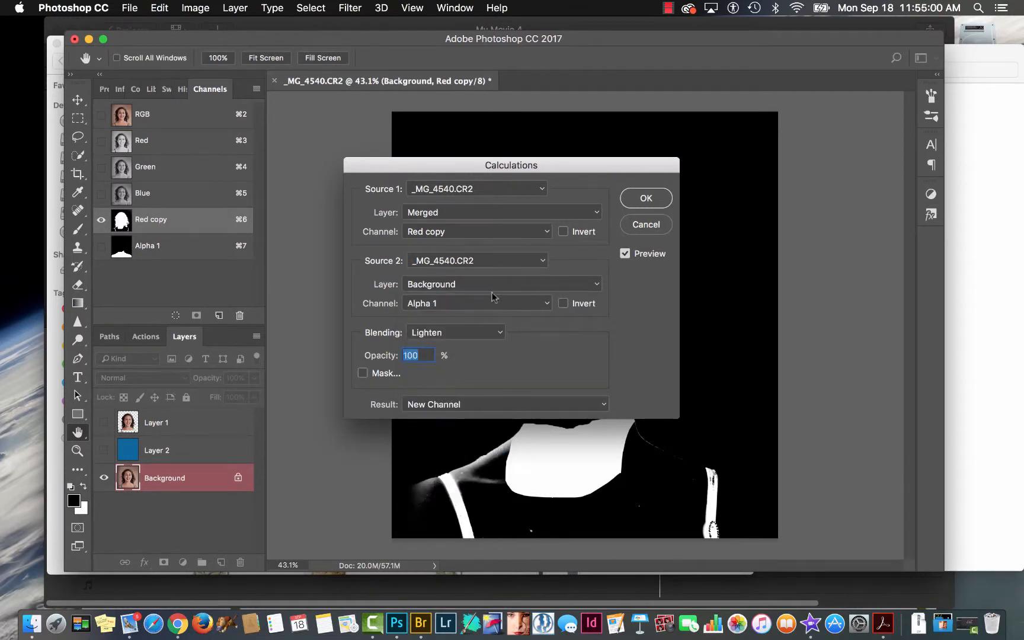
click(642, 201)
Reduce the brush to 200 px and move the Red copy channel below Alpha 1.
key(b)
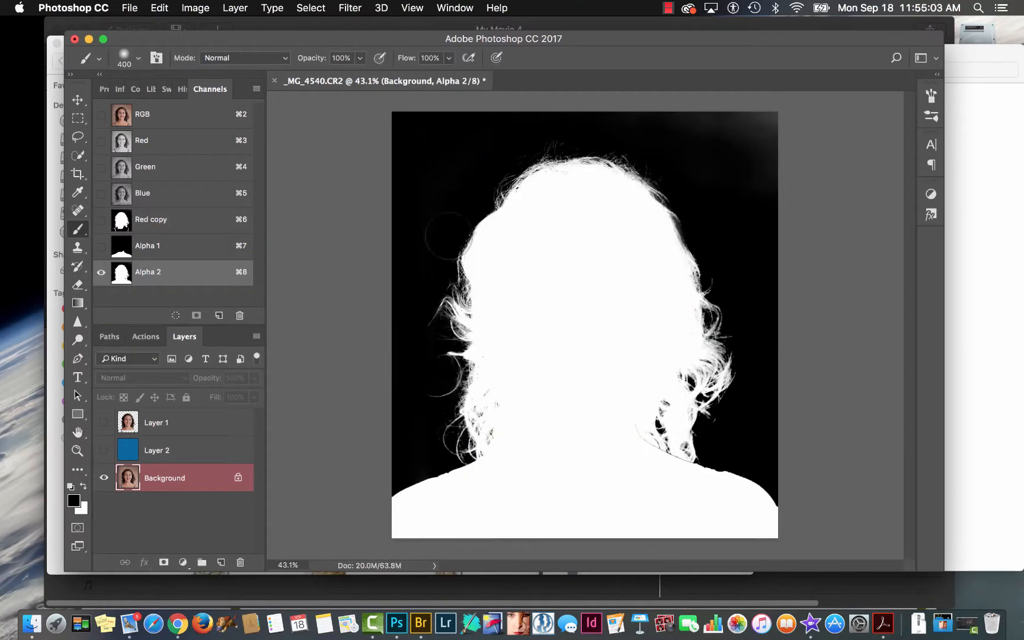
key(bracketleft)
key(bracketleft)
key(bracketleft)
drag(155, 219, 158, 259)
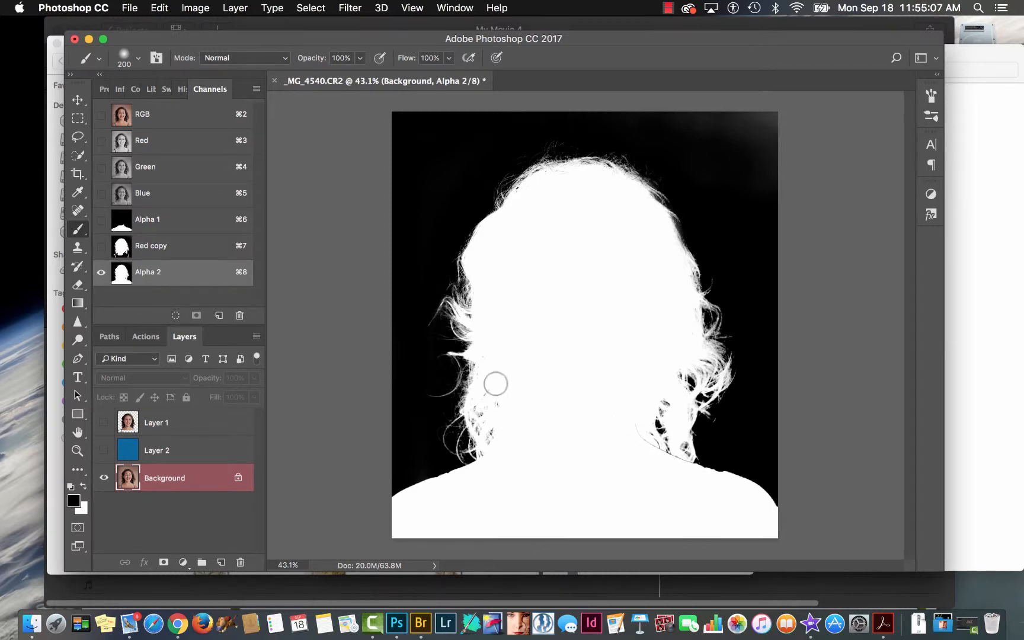
Paint white with a 40 px brush over the thin dark line where the right-hand hair meets the shoulder in Alpha 2.
key(bracketleft)
key(bracketleft)
key(bracketleft)
key(bracketleft)
key(bracketleft)
key(bracketleft)
key(bracketleft)
key(x)
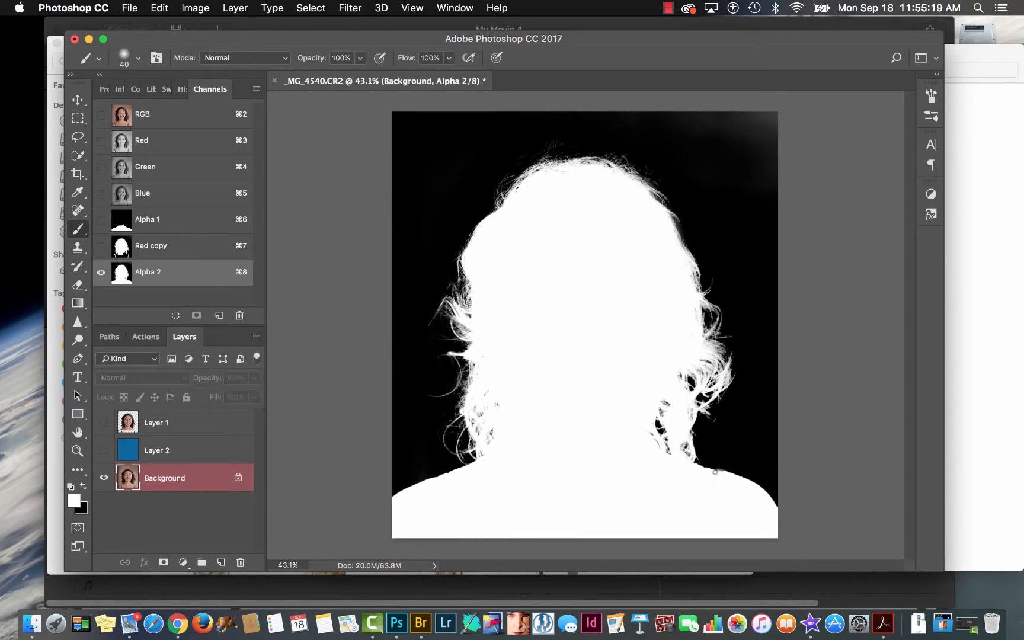
drag(714, 471, 687, 464)
Load Alpha 2 as a selection, return to the RGB composite and copy the selected woman to a new layer.
super+click(123, 274)
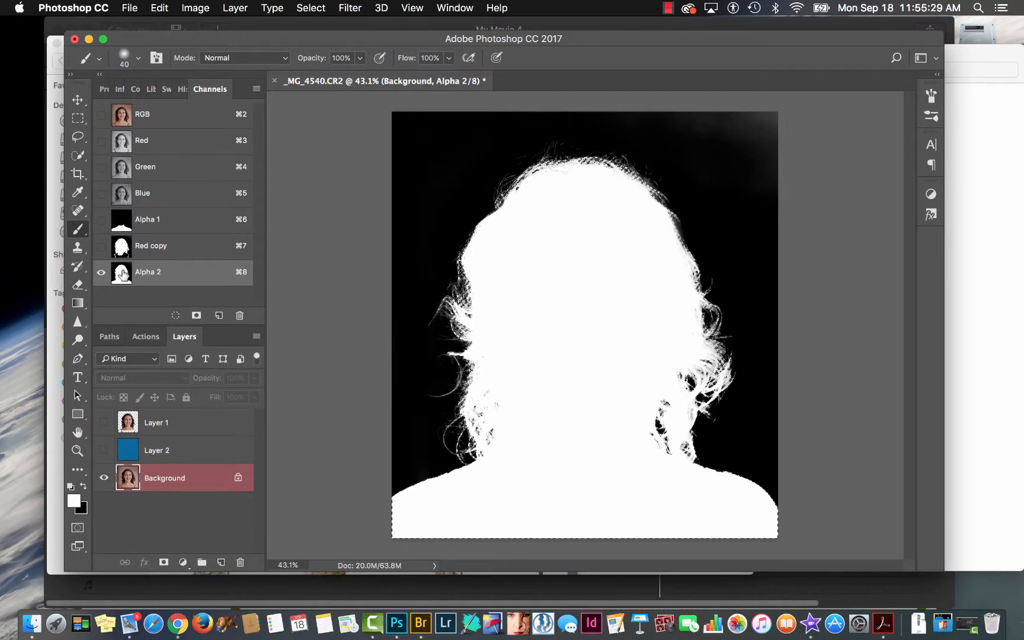
click(143, 116)
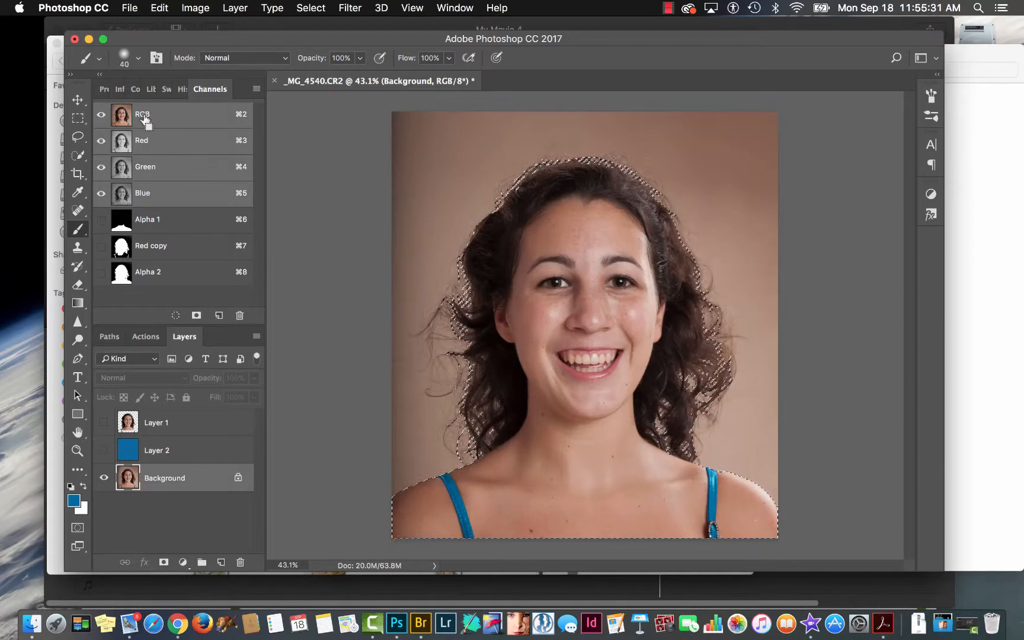
key(super+j)
Hide the Background, move the cut-out Layer 3 above Layer 2 and show the blue Layer 2 behind it.
click(103, 505)
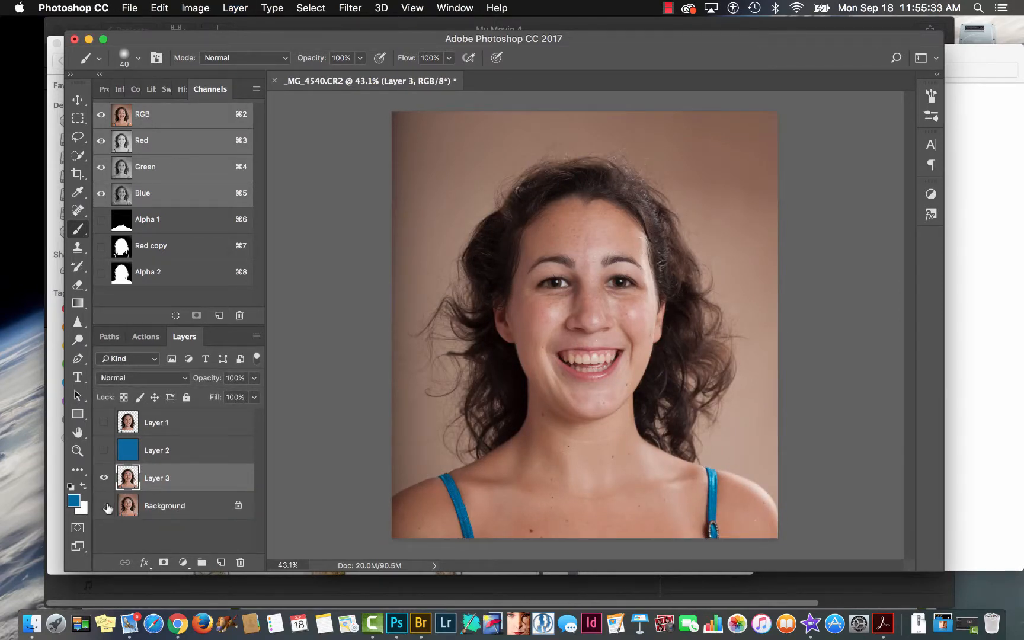
drag(128, 478, 128, 450)
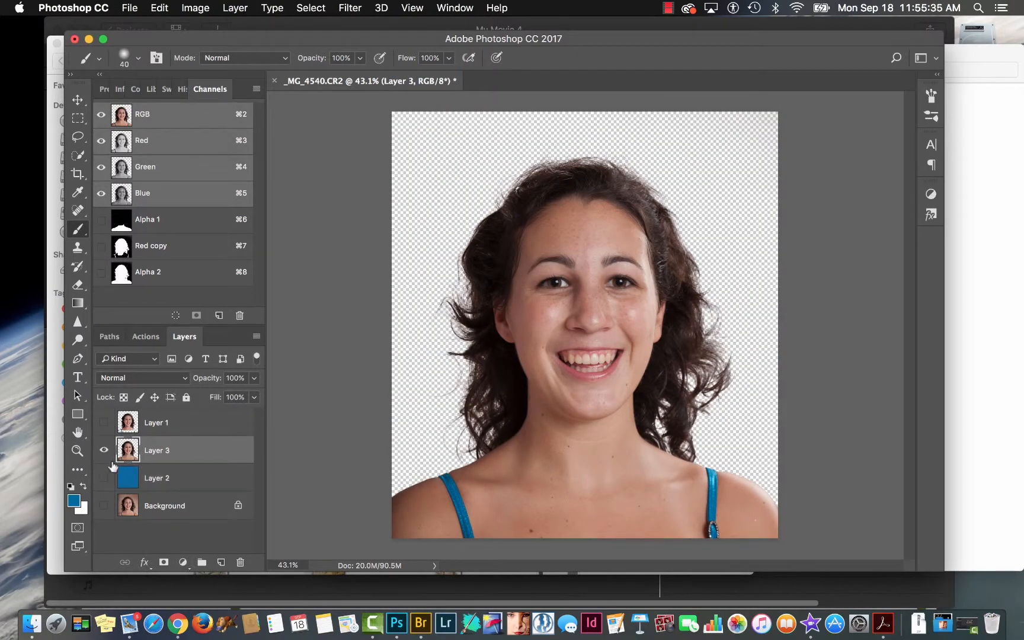
click(104, 479)
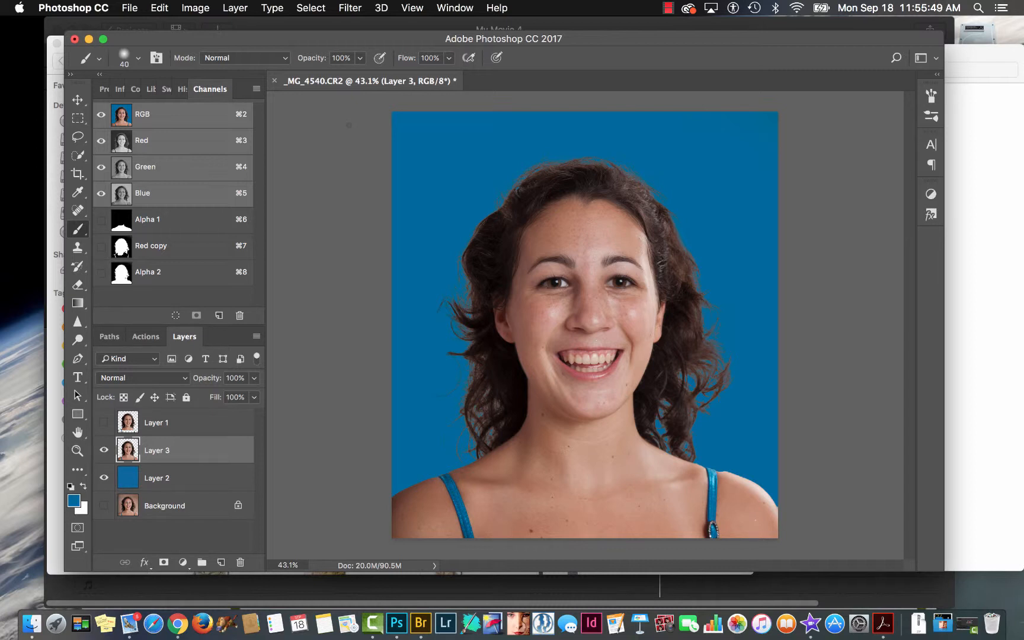
click(668, 9)
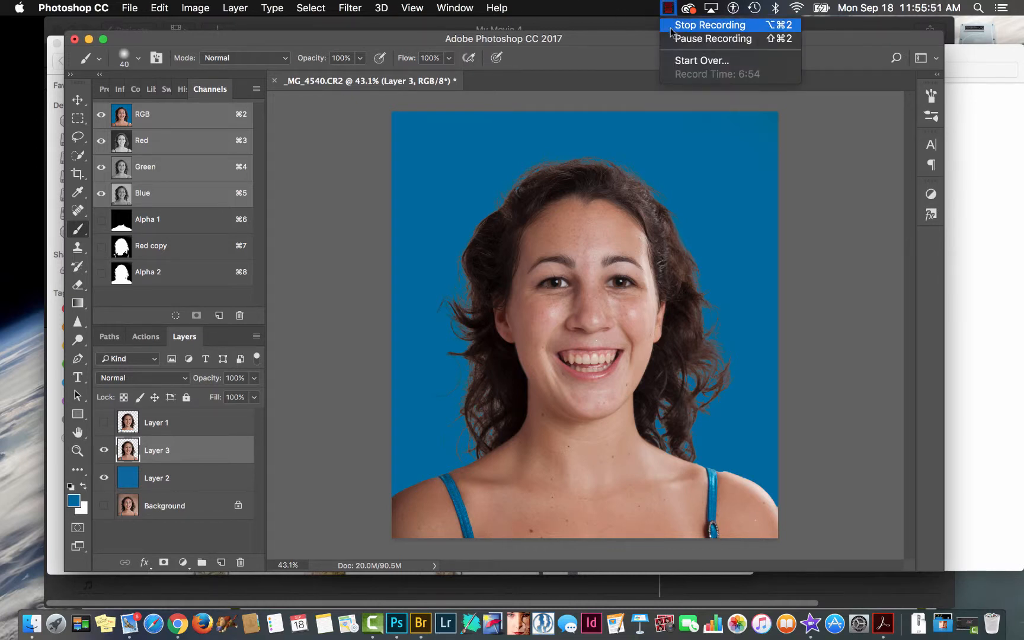